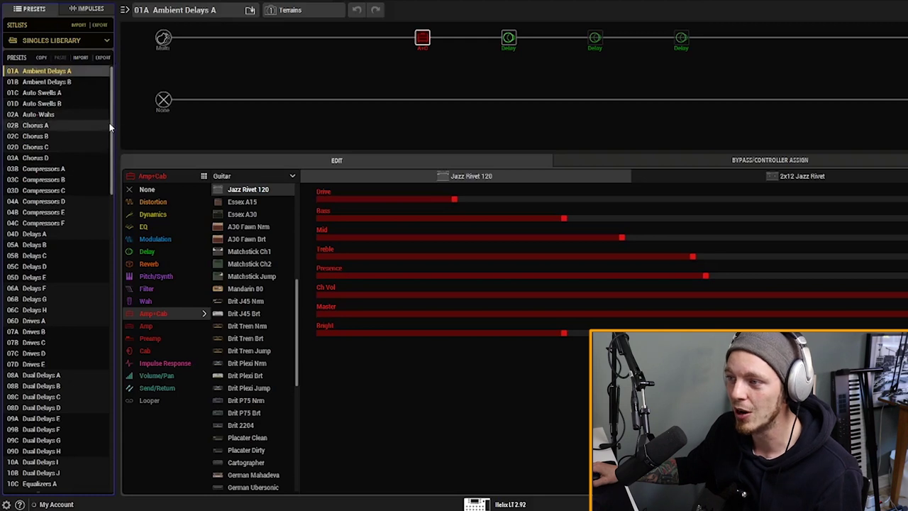
Scroll to the bottom of the Presets list and load 30D CLEAN PRESET, replacing Ambient Delays A.
mouse_move(110, 126)
left_mouse_down()
mouse_move(118, 417)
mouse_move(87, 128)
left_mouse_up()
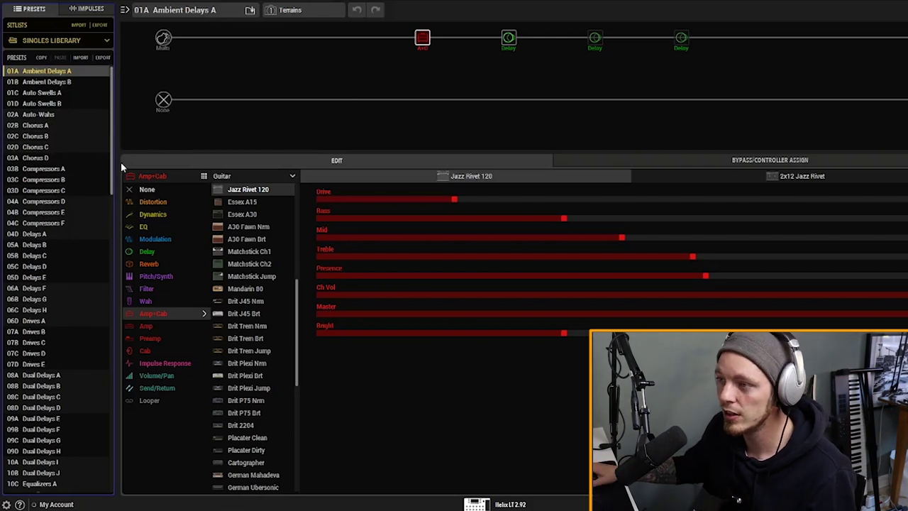
mouse_move(111, 95)
left_mouse_down()
mouse_move(112, 123)
mouse_move(115, 79)
left_mouse_up()
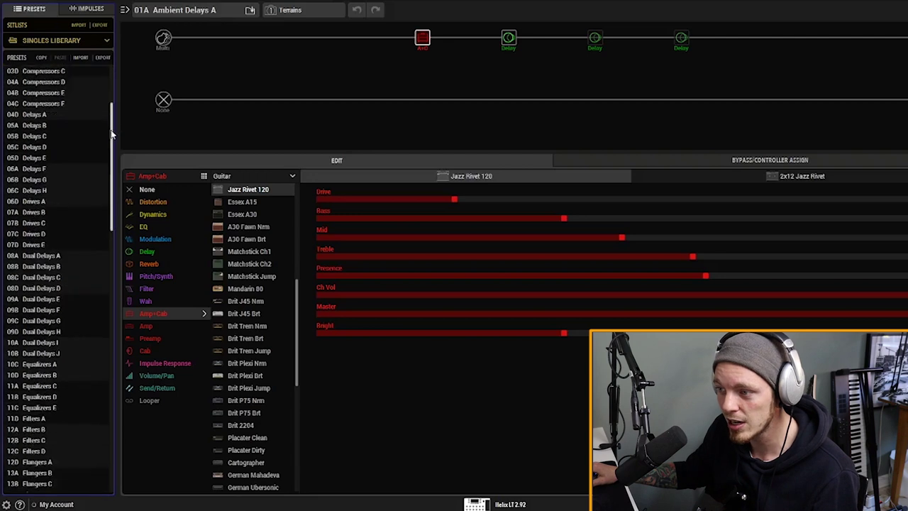
mouse_move(111, 140)
left_mouse_down()
mouse_move(124, 323)
mouse_move(114, 394)
left_mouse_up()
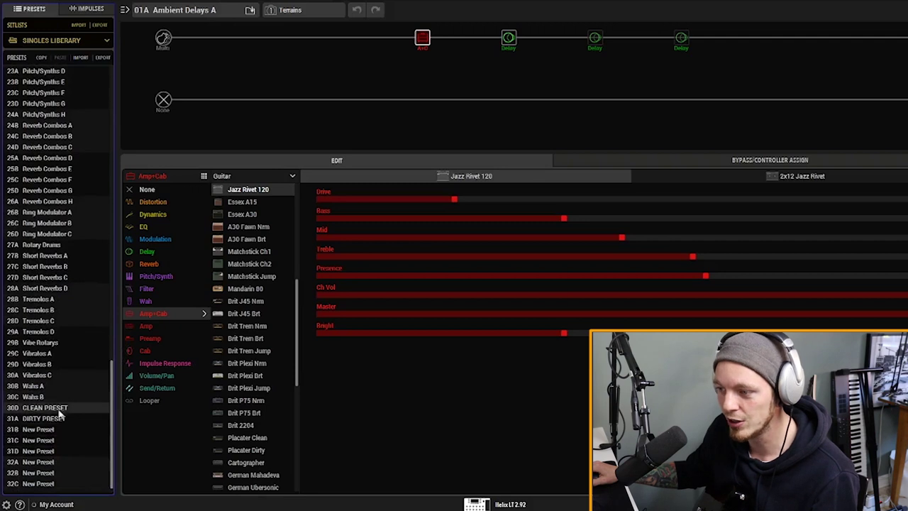
mouse_move(111, 400)
left_mouse_down()
mouse_move(100, 250)
mouse_move(105, 111)
left_mouse_up()
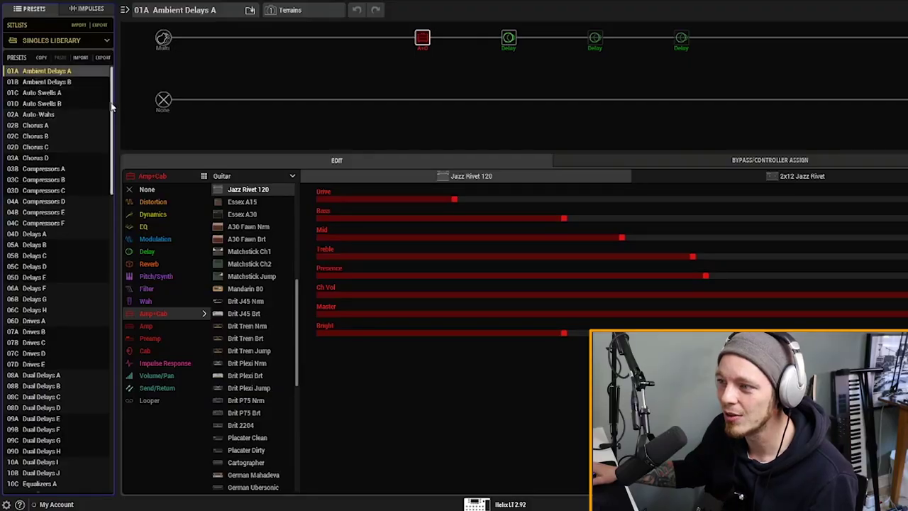
left_click_drag(111, 106, 114, 192)
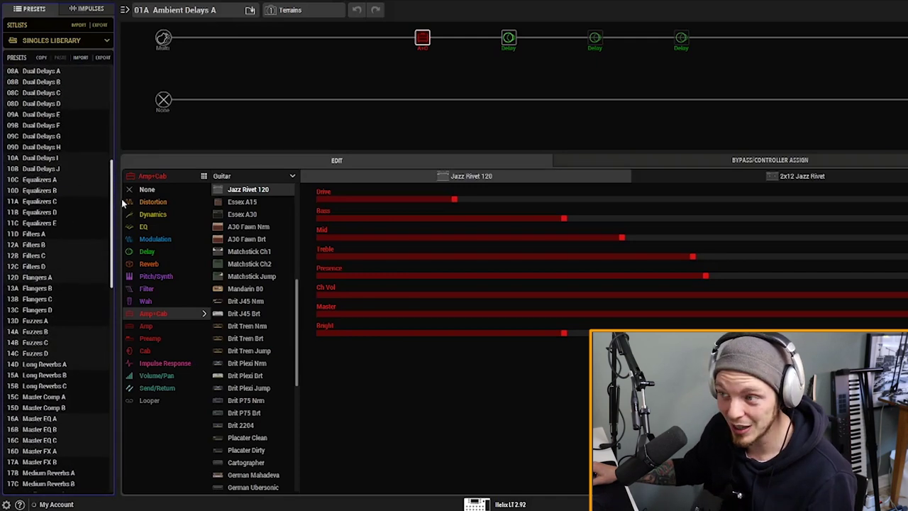
mouse_move(114, 191)
left_mouse_down()
mouse_move(129, 255)
mouse_move(120, 271)
mouse_move(119, 337)
left_mouse_up()
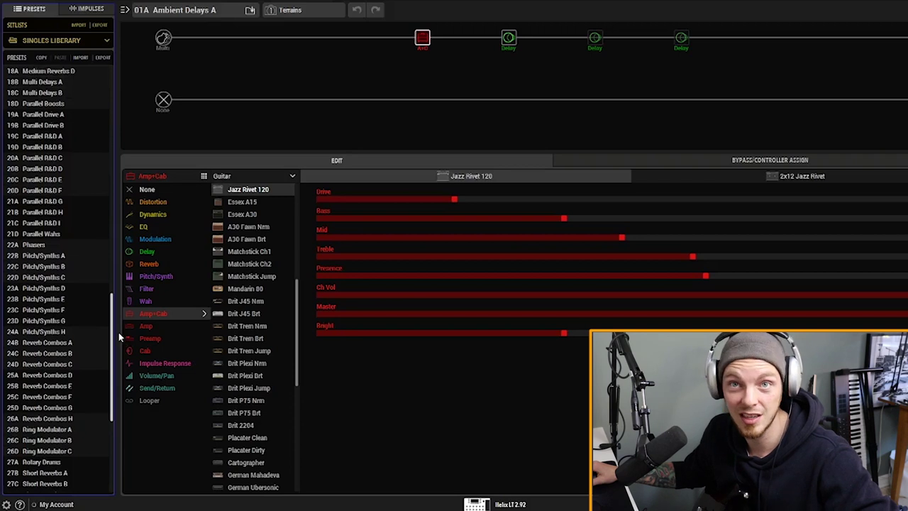
left_click_drag(118, 331, 118, 401)
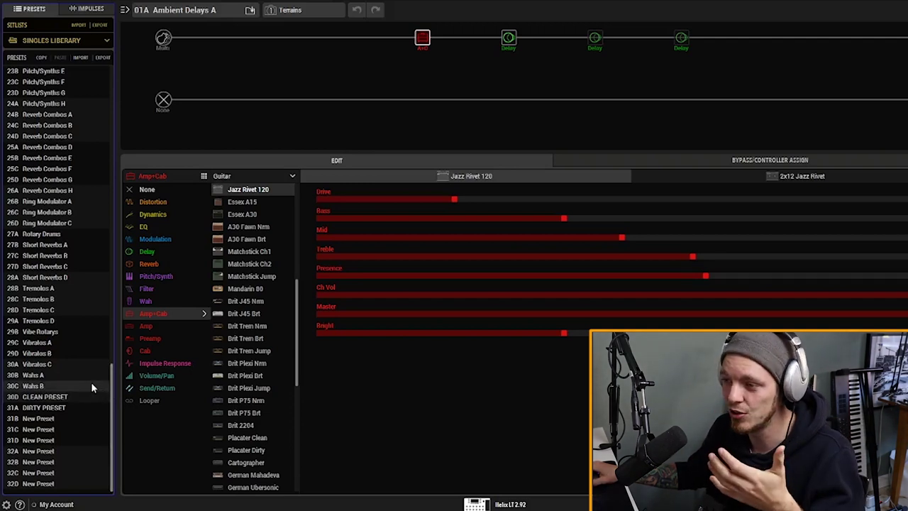
left_click(71, 396)
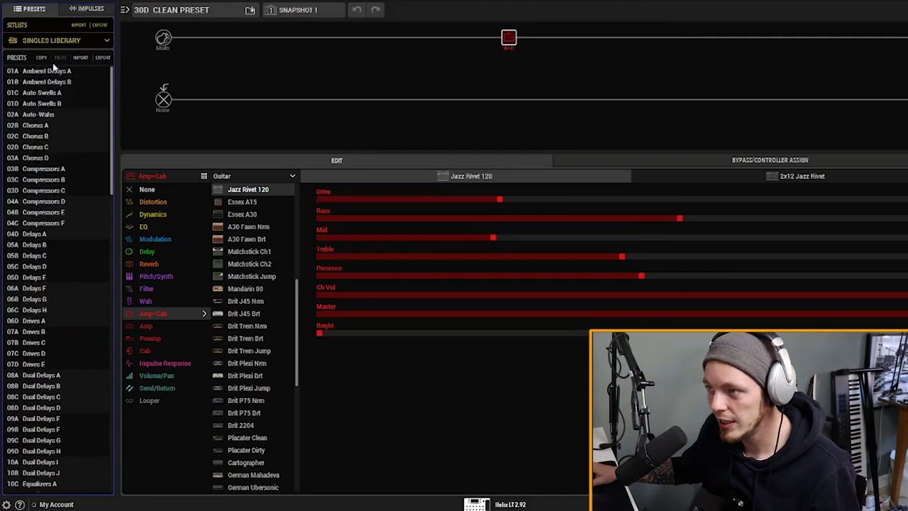
Reload 01A Ambient Delays A from the top of the Presets list.
left_click(49, 74)
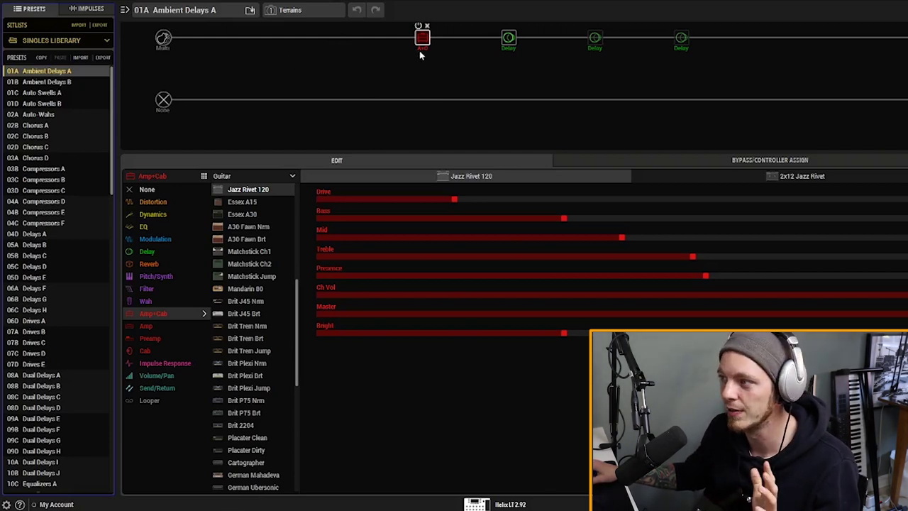
mouse_move(336, 38)
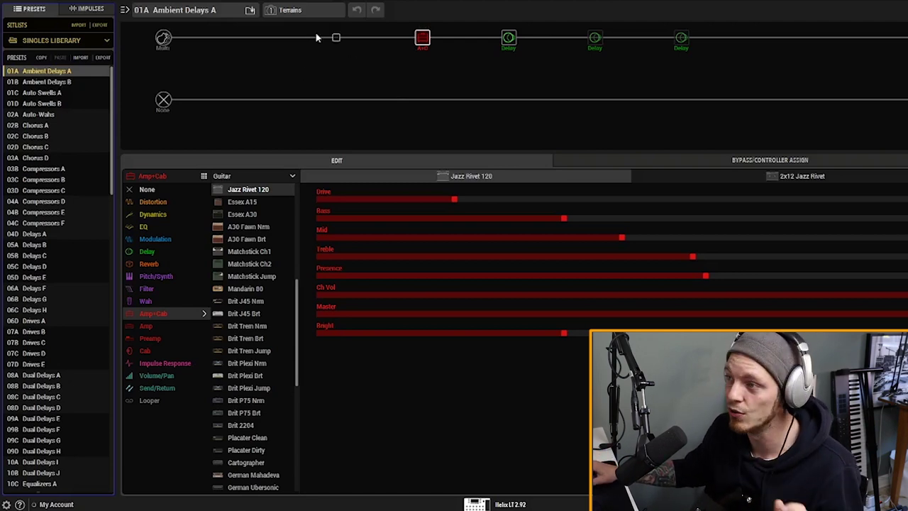
Browse the snapshot list, leaving Terrains at first, then switch to snapshot 3 Oceanic.
left_click(312, 9)
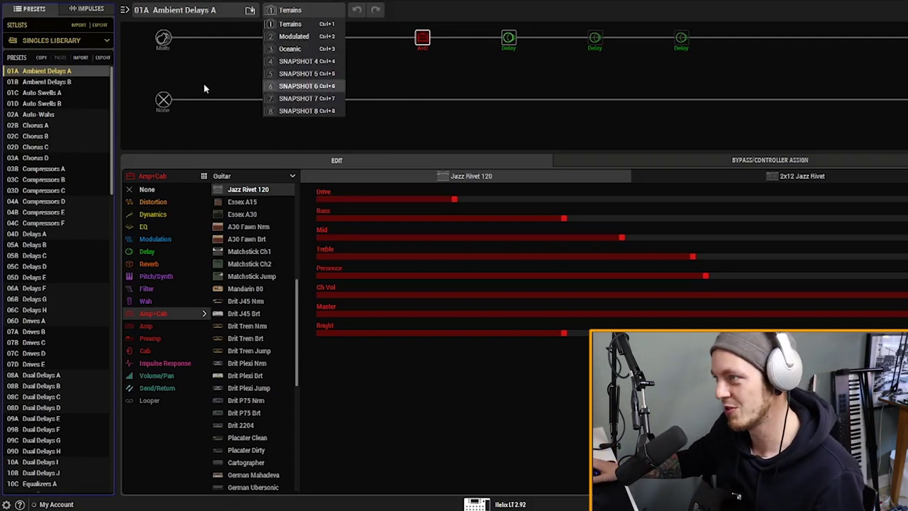
left_click(404, 80)
mouse_move(111, 128)
left_mouse_down()
mouse_move(111, 427)
mouse_move(112, 92)
left_mouse_up()
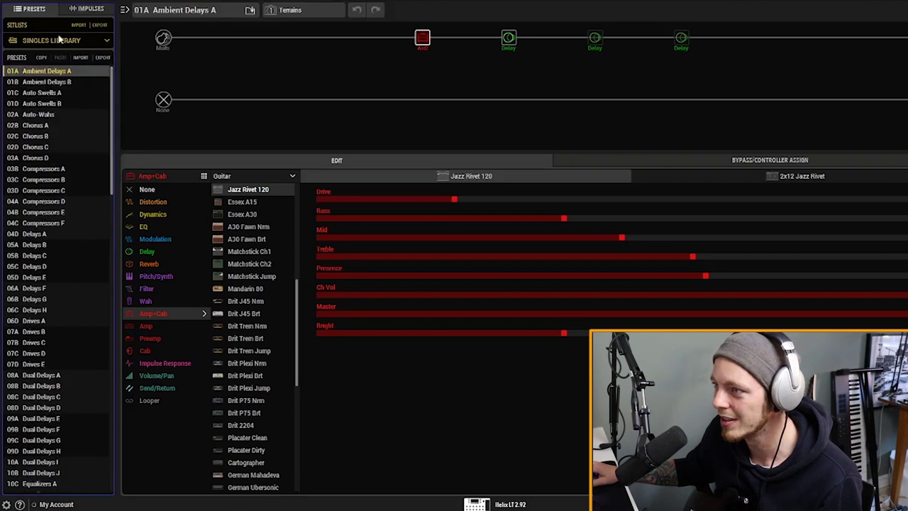
left_click(311, 14)
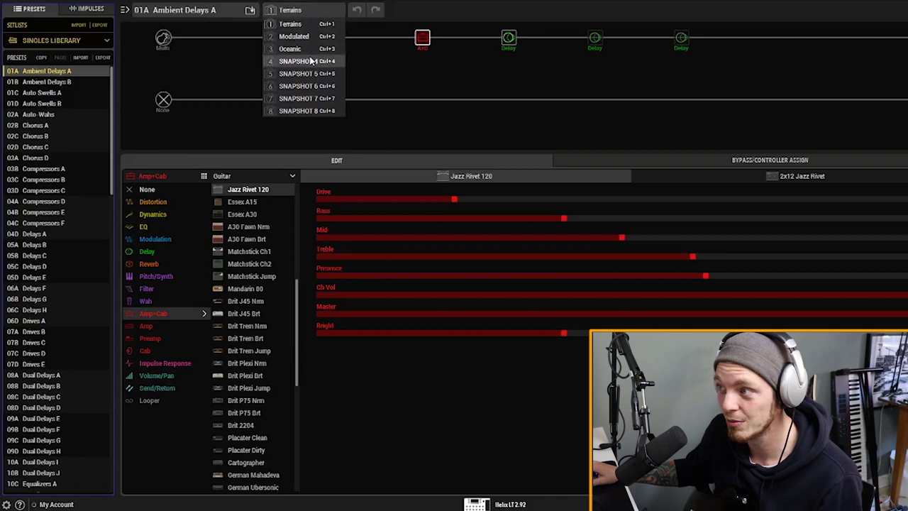
left_click(304, 30)
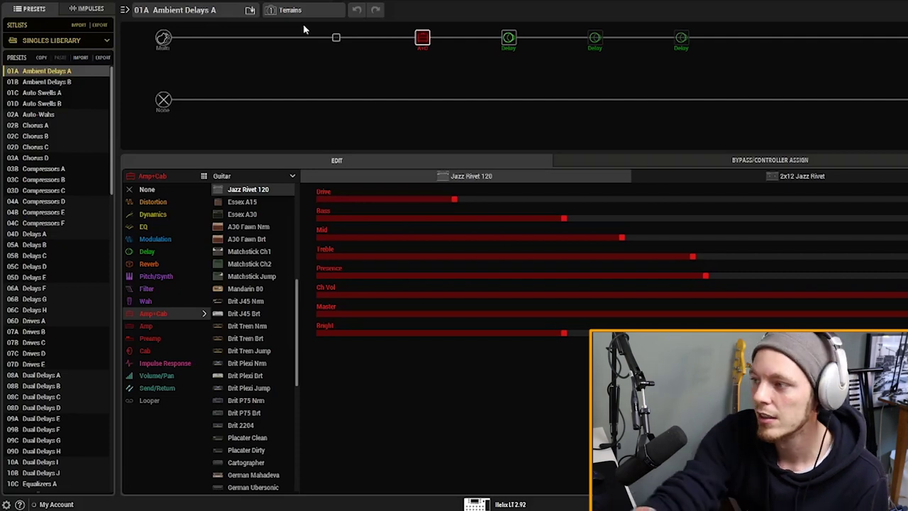
left_click(291, 9)
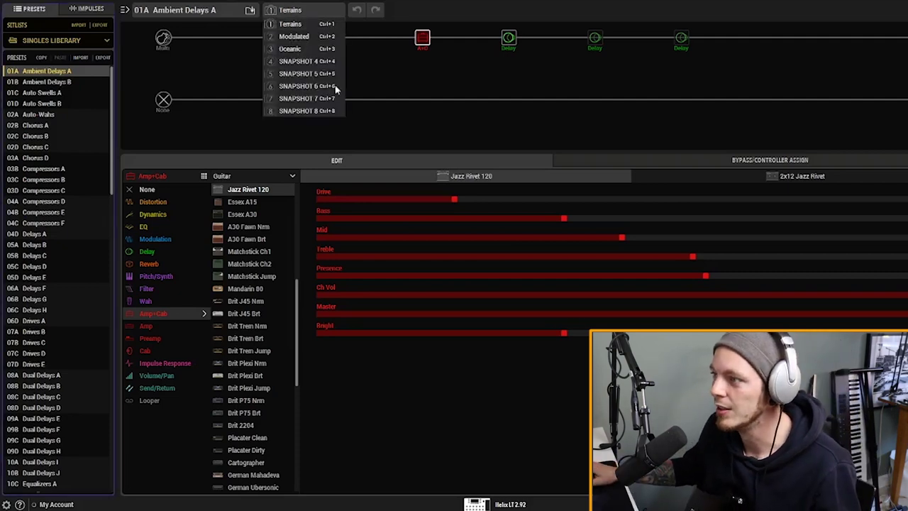
left_click(301, 47)
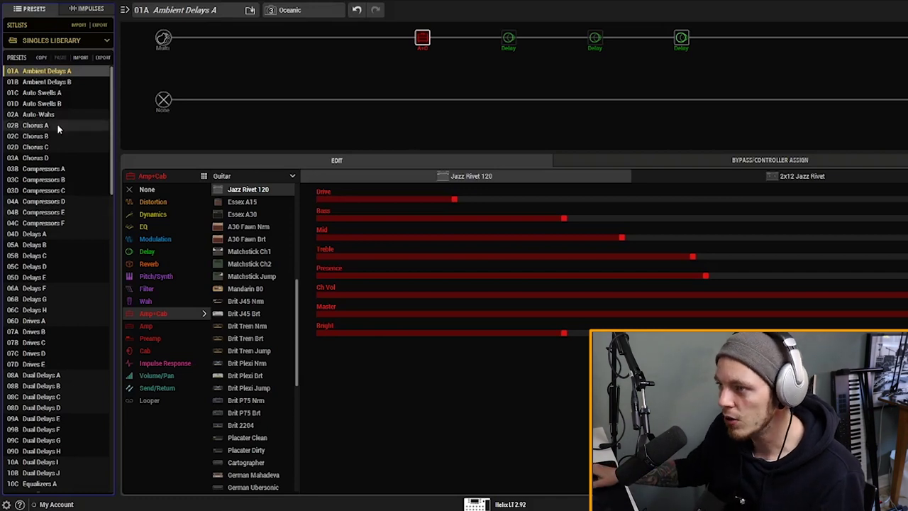
Load 30D CLEAN PRESET from the bottom of the list, then scroll the Presets list back to the top.
left_click_drag(112, 122, 113, 423)
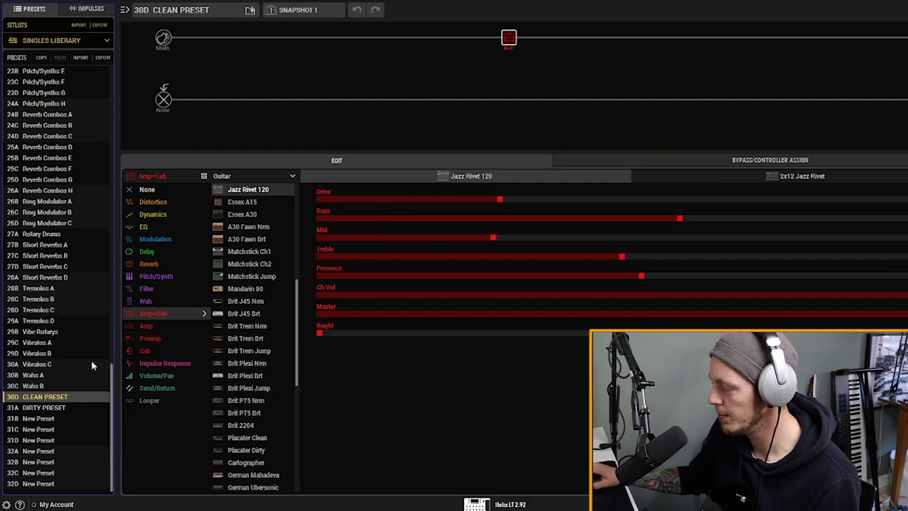
scroll(109, 440, "up", 3)
left_click_drag(110, 429, 97, 120)
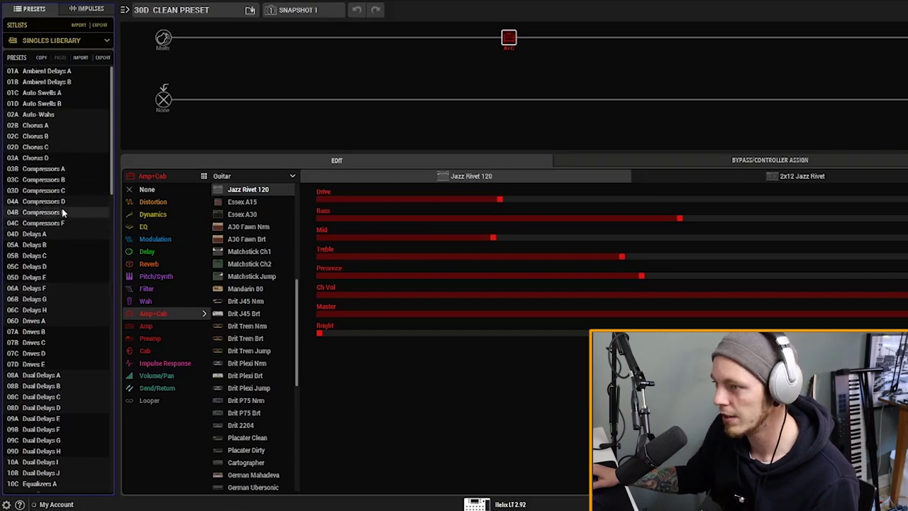
Load 03B Compressors A and browse its snapshots, keeping Premium, then trying Studio.
left_click(49, 171)
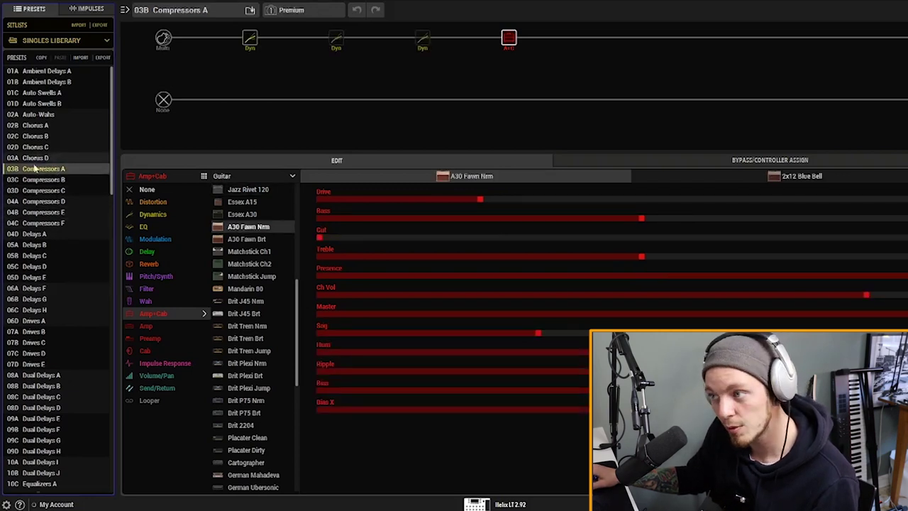
left_click(293, 10)
left_click(301, 10)
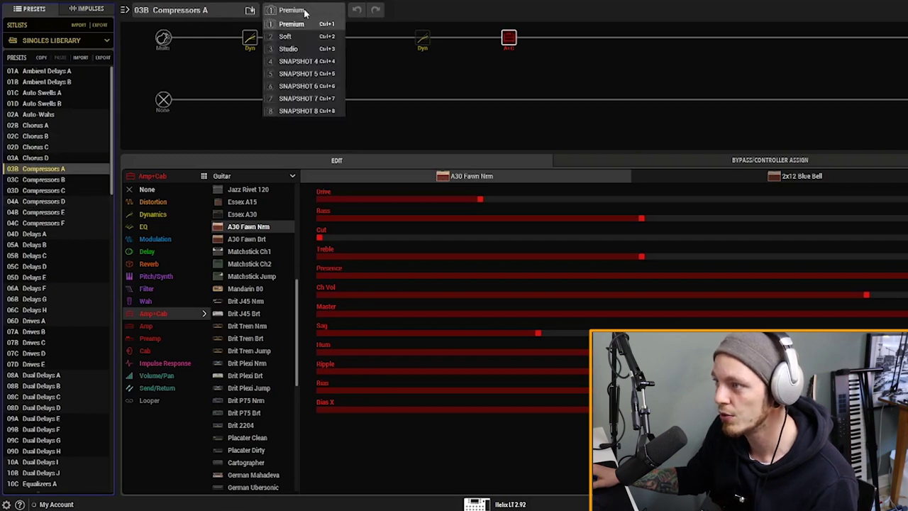
left_click(305, 12)
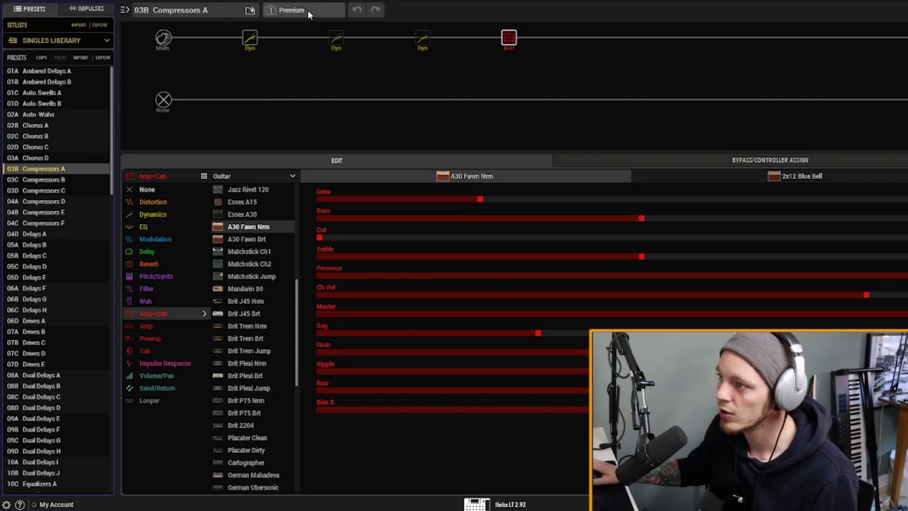
left_click(307, 13)
left_click(288, 49)
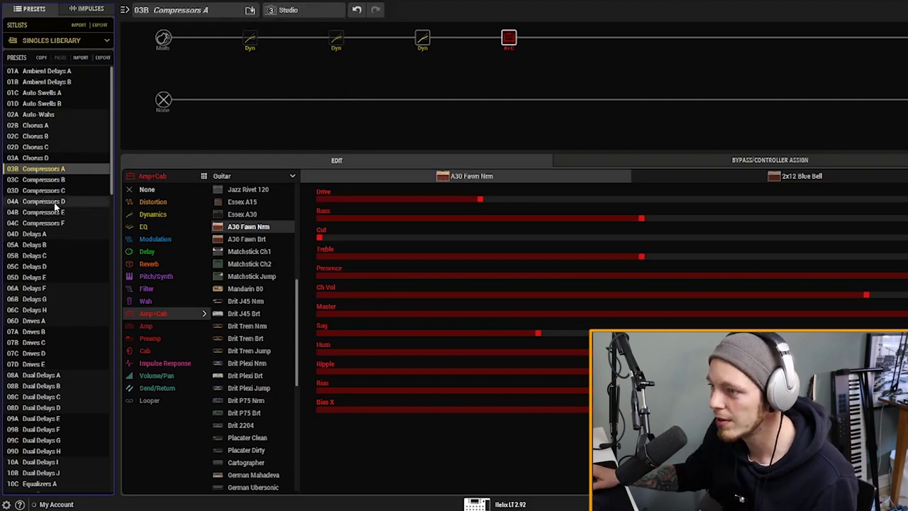
Load 04B Compressors E and check its snapshots, keeping Presence.
left_click(64, 221)
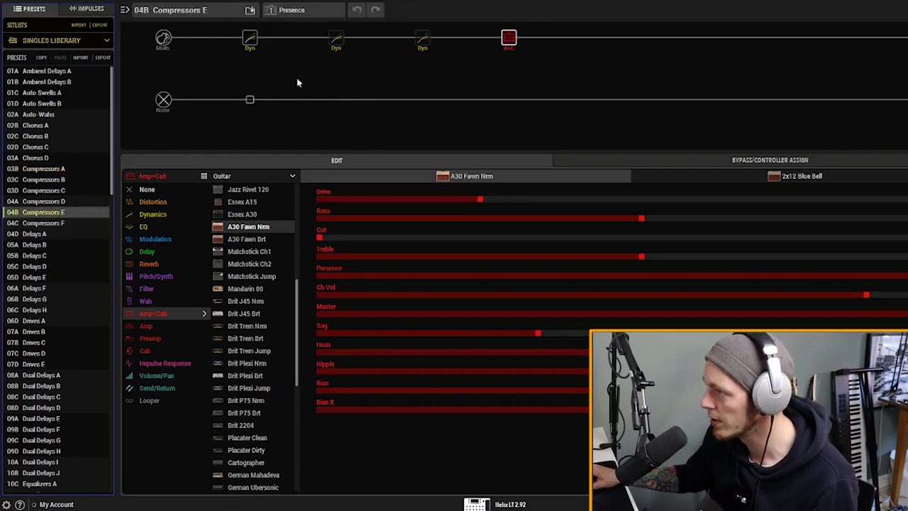
left_click(312, 11)
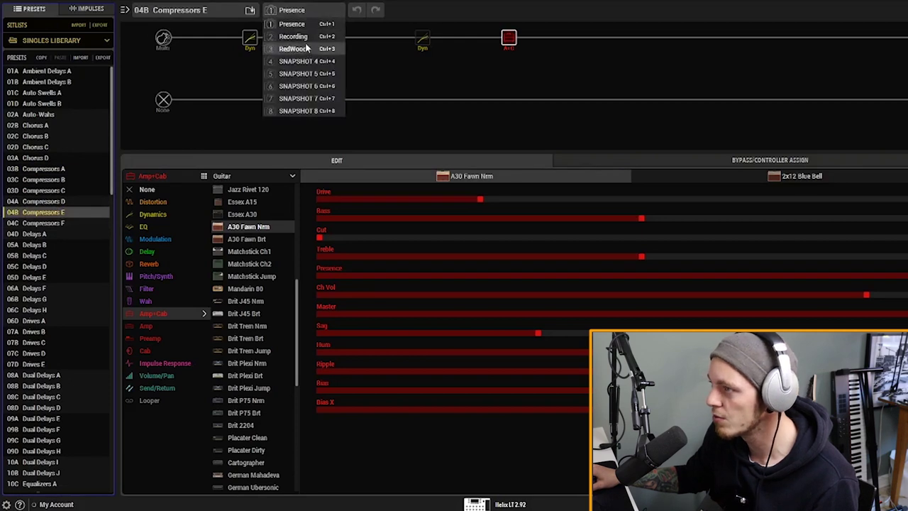
left_click(297, 24)
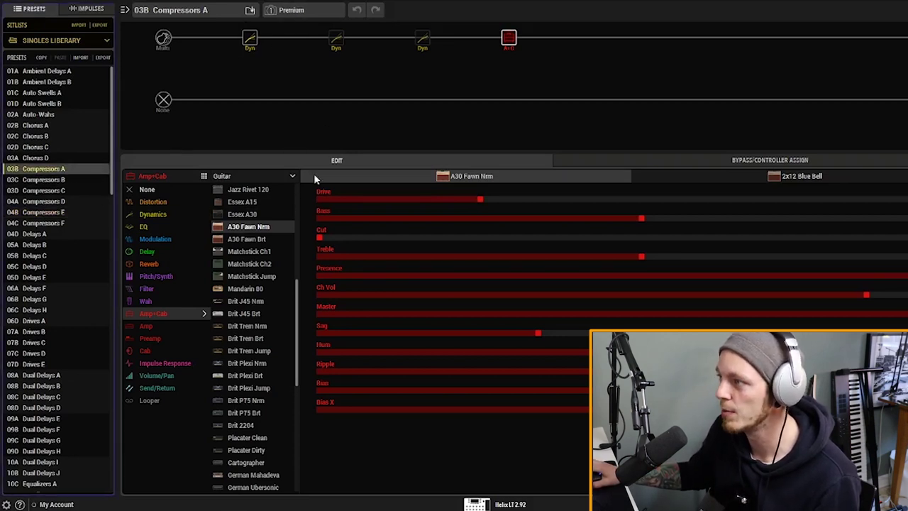
Copy the first Dyn block, then load 30D CLEAN PRESET.
right_click(252, 42)
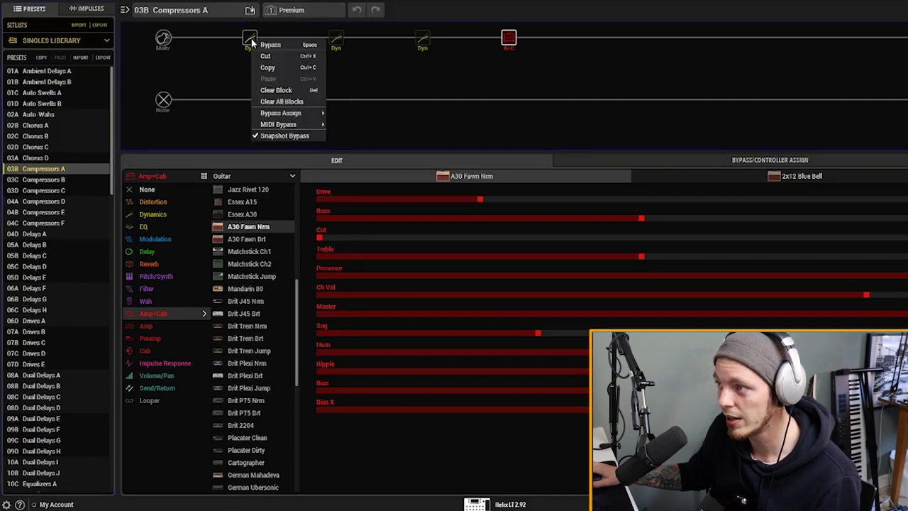
left_click(269, 69)
scroll(80, 191, "down", 5)
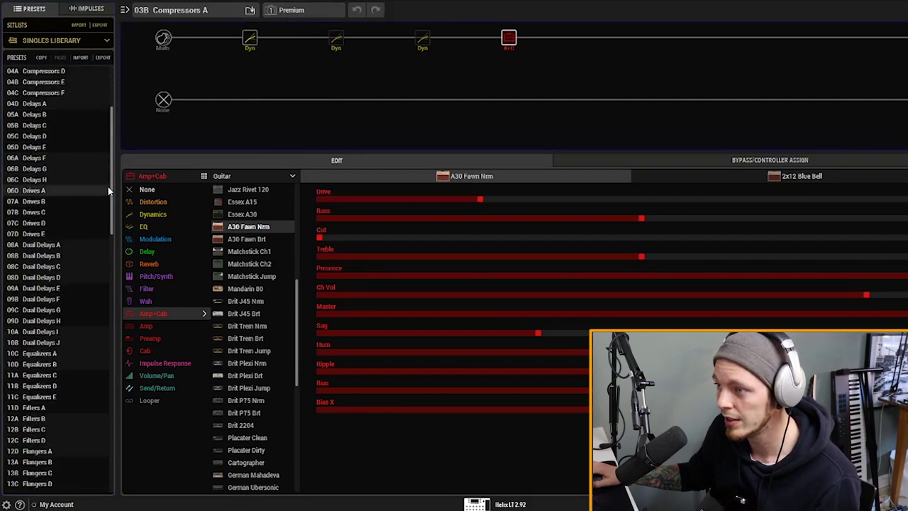
scroll(71, 319, "down", 15)
left_click(69, 429)
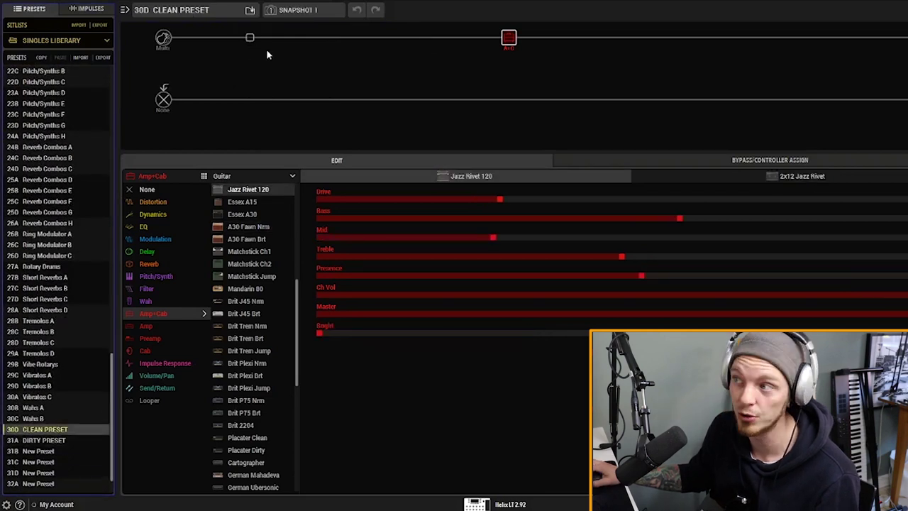
Paste the Dyn block into the empty slot before the Jazz Rivet 120 amp and bypass it.
left_click(249, 39)
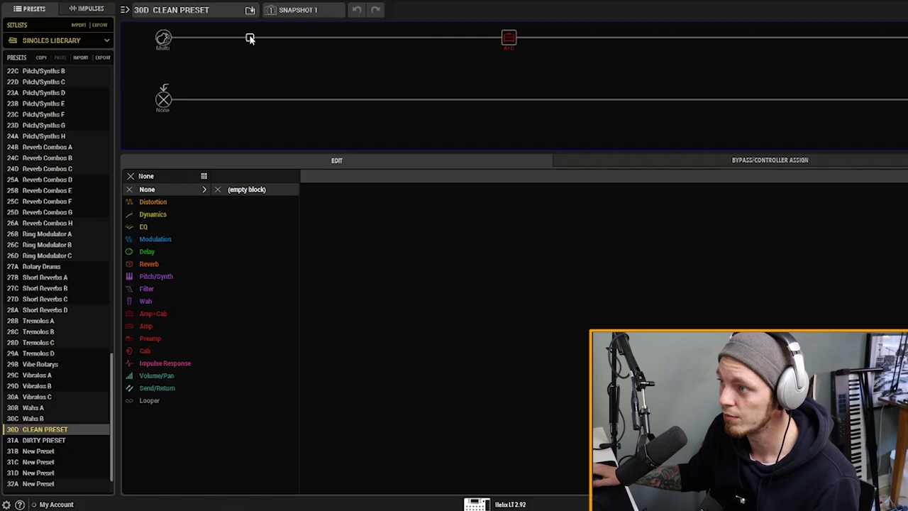
right_click(249, 38)
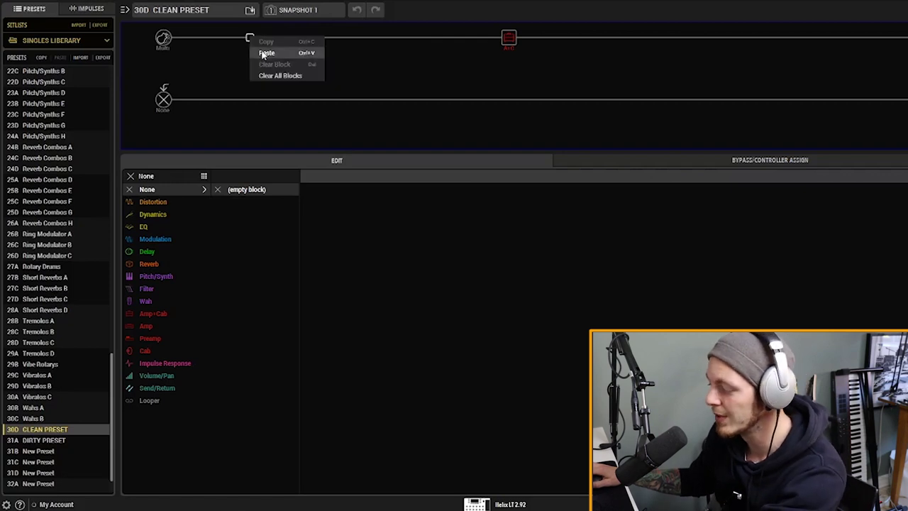
left_click(511, 41)
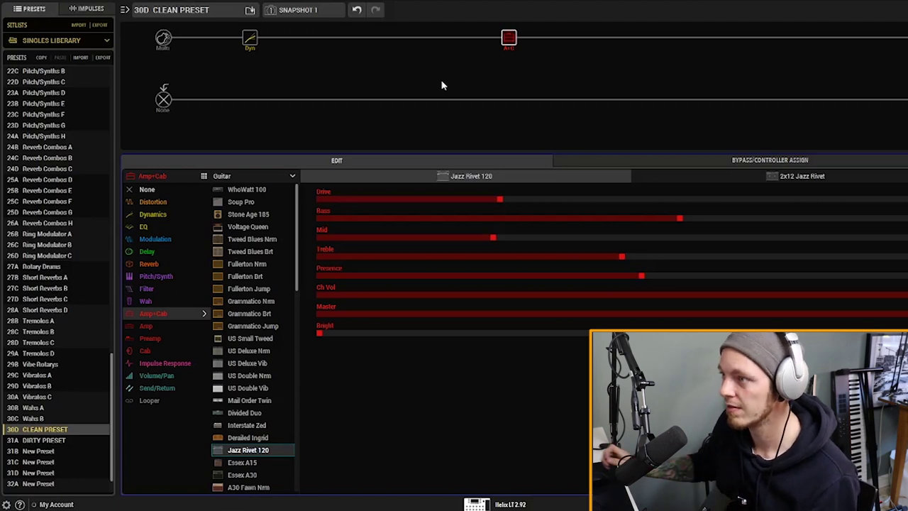
left_click(245, 26)
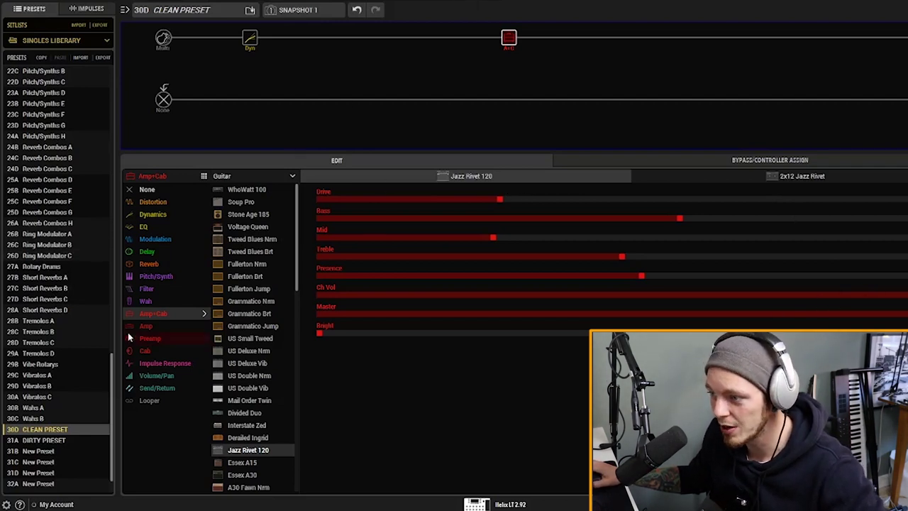
left_click_drag(114, 388, 106, 103)
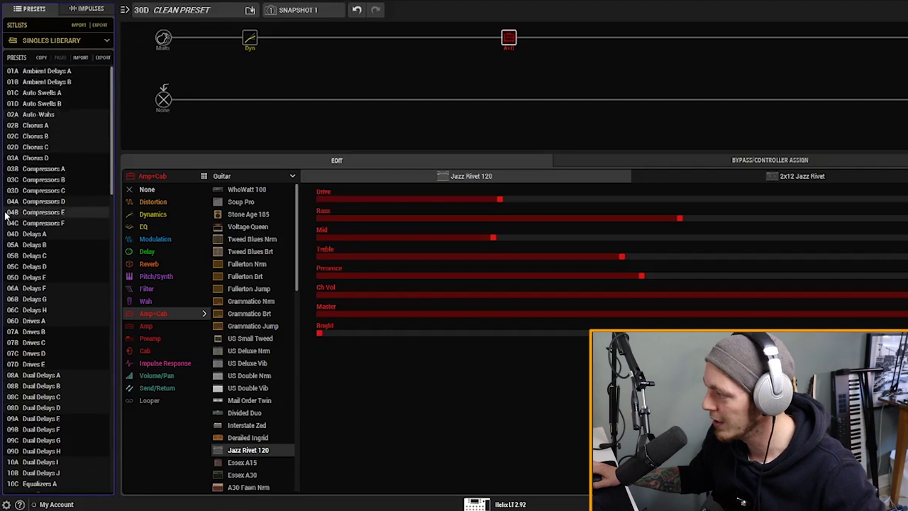
Load 02B Chorus A, try the Dreamy snapshot, settle on Analog, then bring up the second Mod block's options.
left_click(59, 126)
left_click(305, 10)
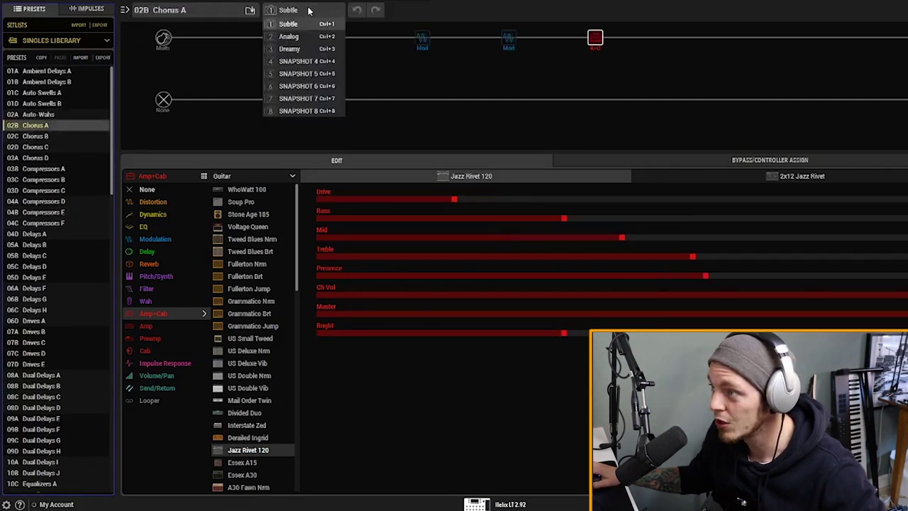
left_click(295, 49)
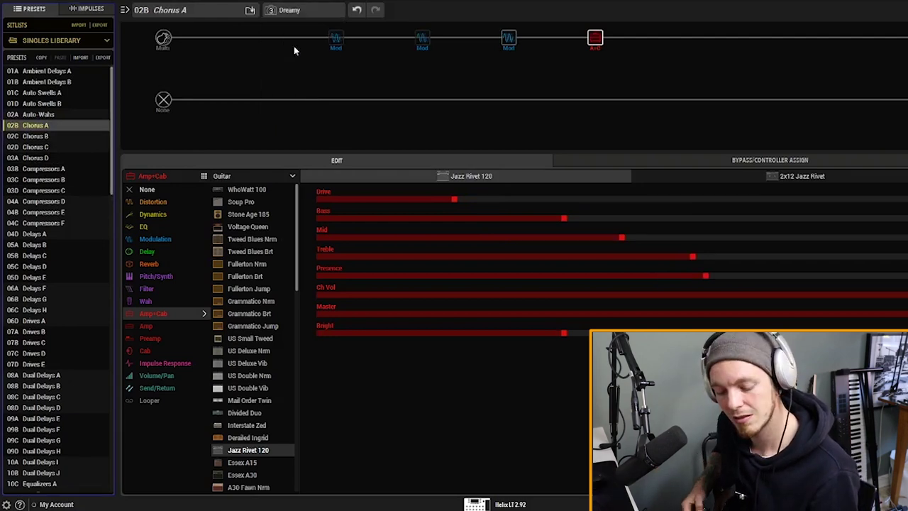
left_click(291, 10)
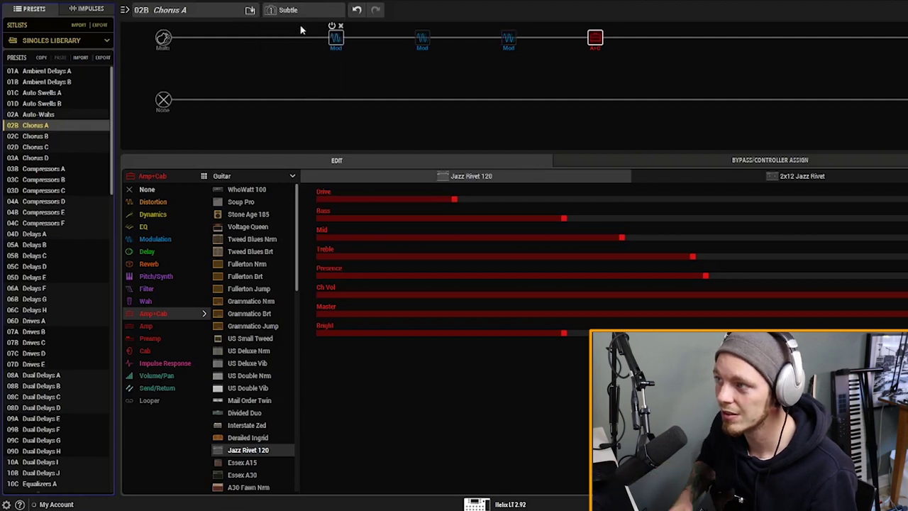
left_click(309, 14)
left_click(306, 39)
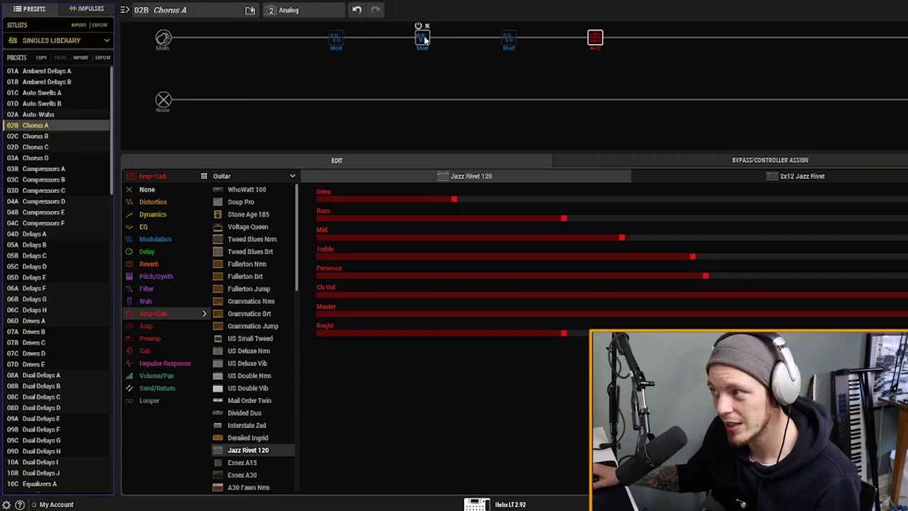
right_click(424, 40)
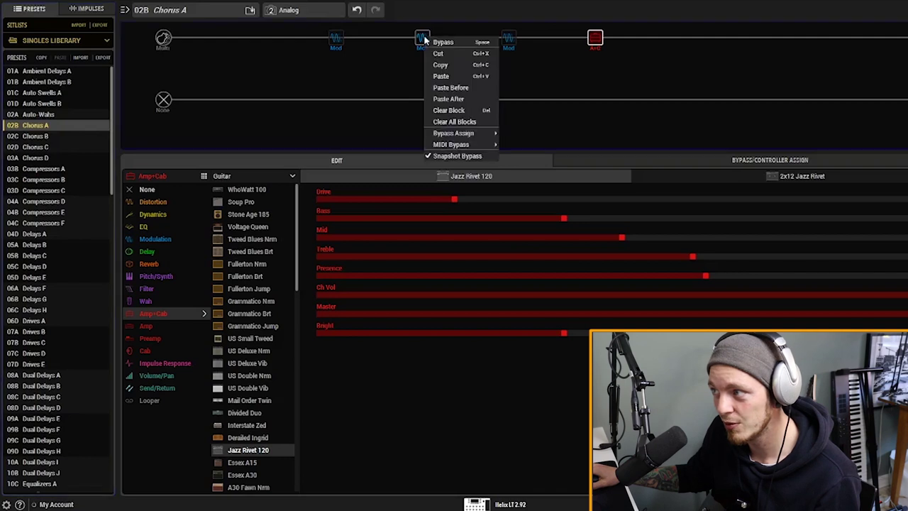
Copy the second Mod block and paste it into the slot after the Dyn block.
left_click(454, 65)
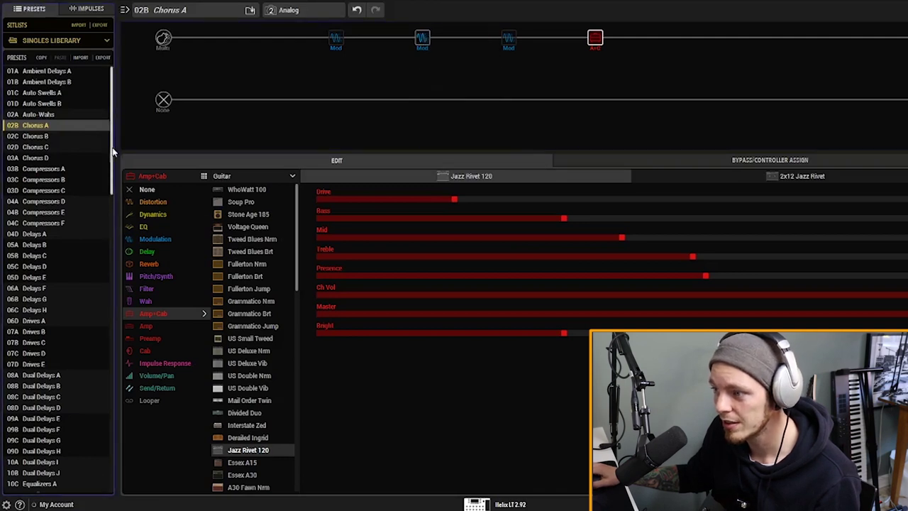
scroll(111, 223, "down", 1)
scroll(112, 222, "down", 15)
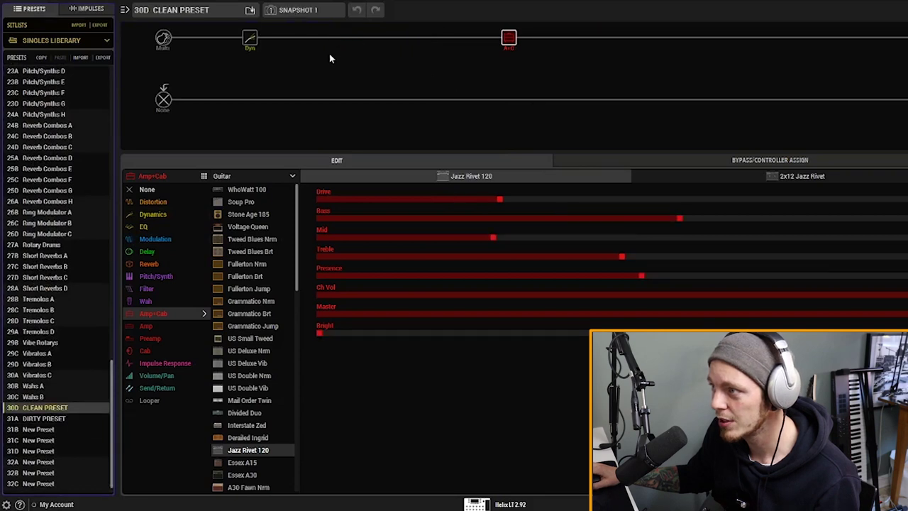
left_click(337, 38)
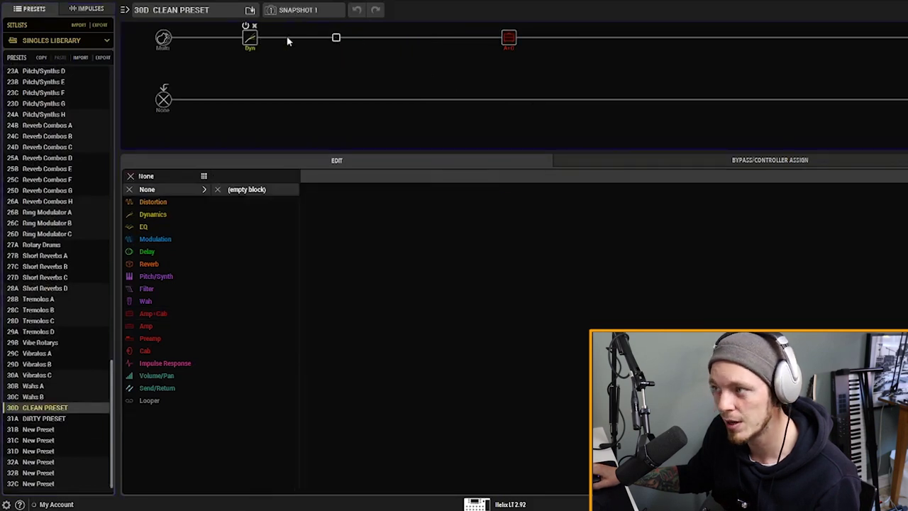
right_click(342, 37)
left_click(363, 48)
Check the Jazz Rivet 120 amp settings and select the empty slot after it.
left_click(508, 38)
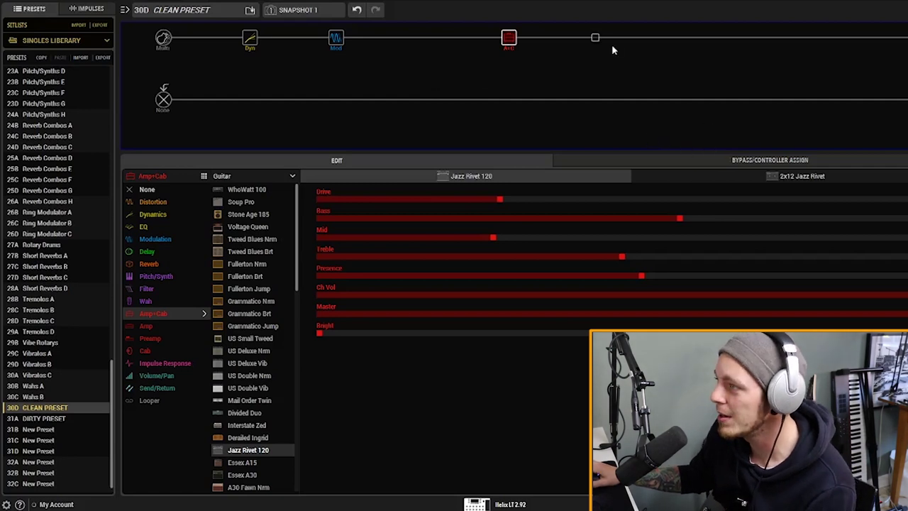
left_click(596, 39)
scroll(106, 298, "up", 2)
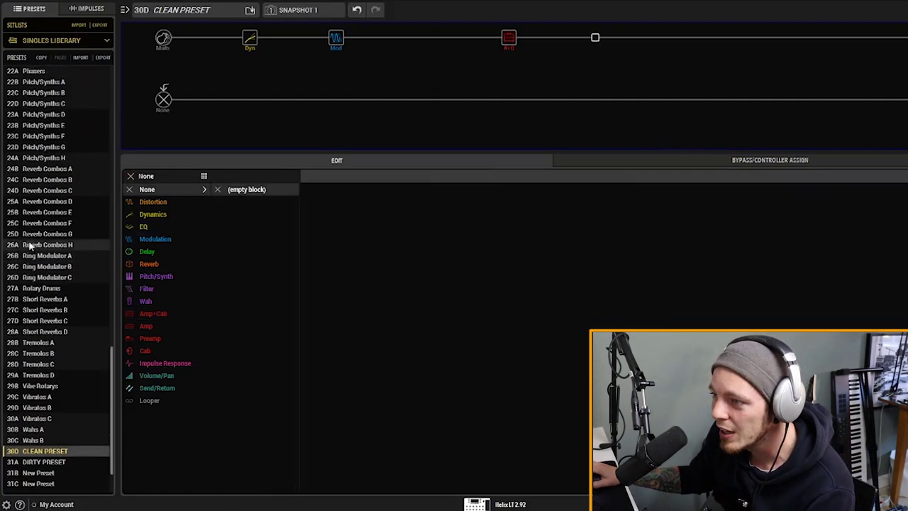
scroll(99, 365, "up", 2)
Load 01A Ambient Delays A on the Oceanic snapshot and copy its last delay block.
scroll(99, 326, "up", 3)
scroll(85, 250, "up", 20)
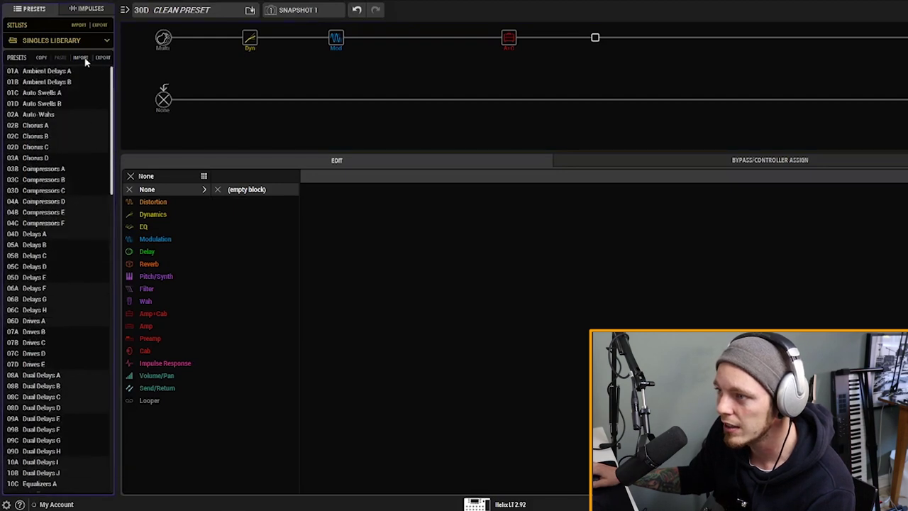
left_click(74, 74)
left_click(290, 10)
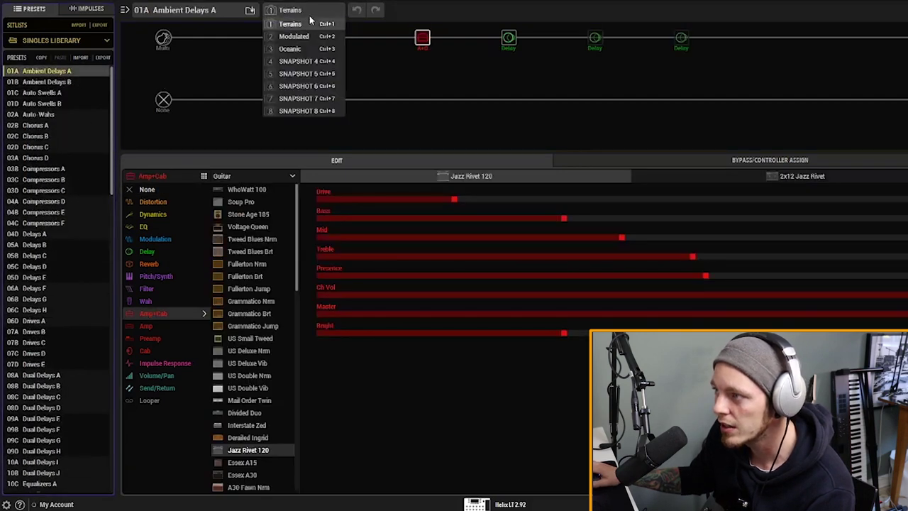
left_click(296, 45)
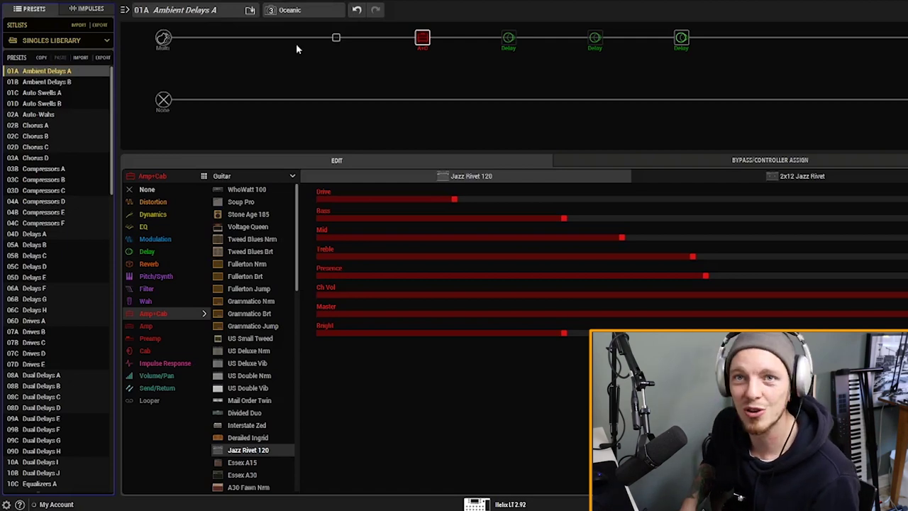
right_click(677, 43)
left_click(707, 69)
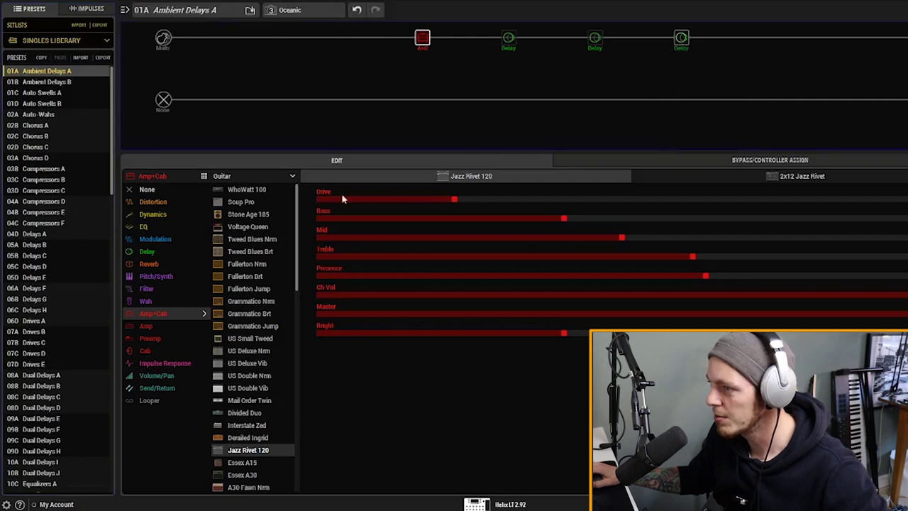
left_click_drag(111, 126, 112, 429)
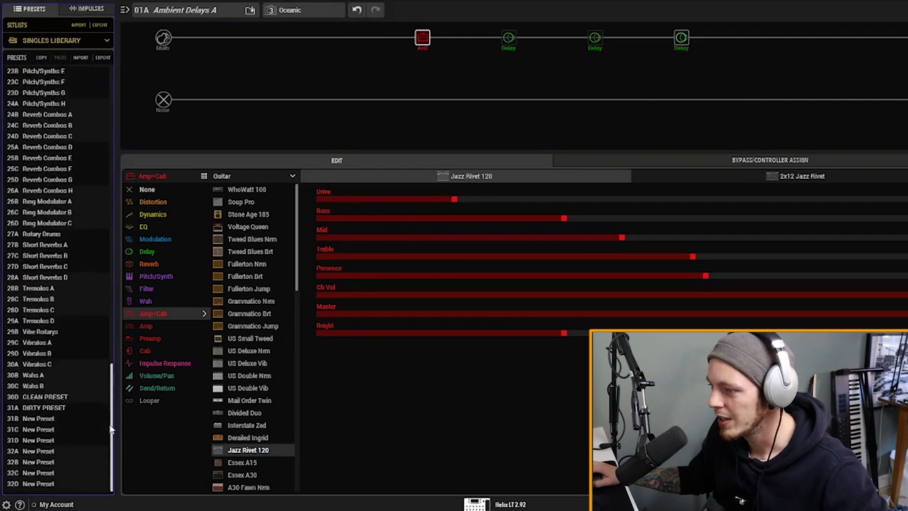
Reload 30D CLEAN PRESET and paste the Adriatic Delay into the slot after the amp.
left_click(57, 399)
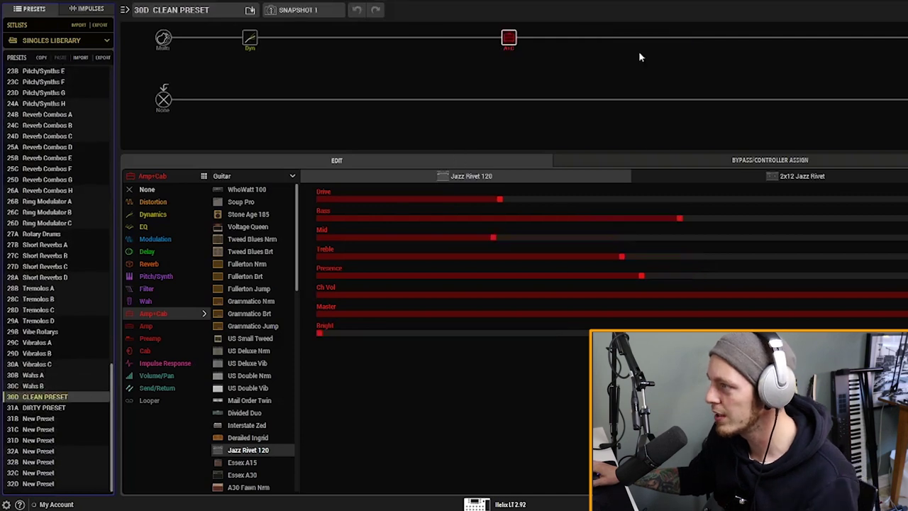
left_click(678, 39)
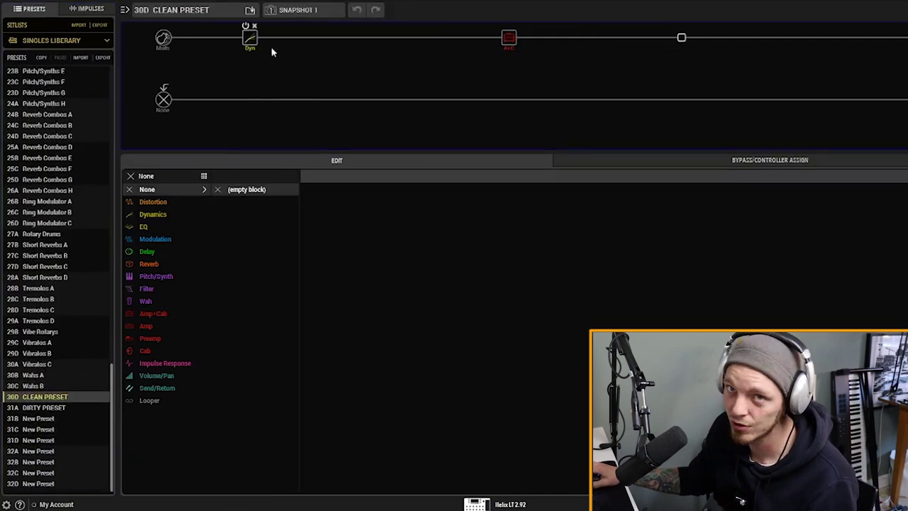
right_click(682, 38)
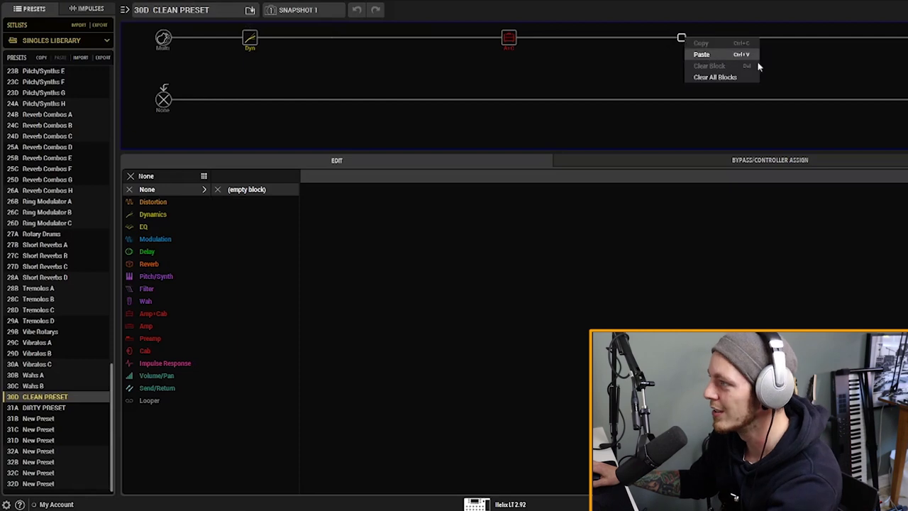
key("ctrl+v")
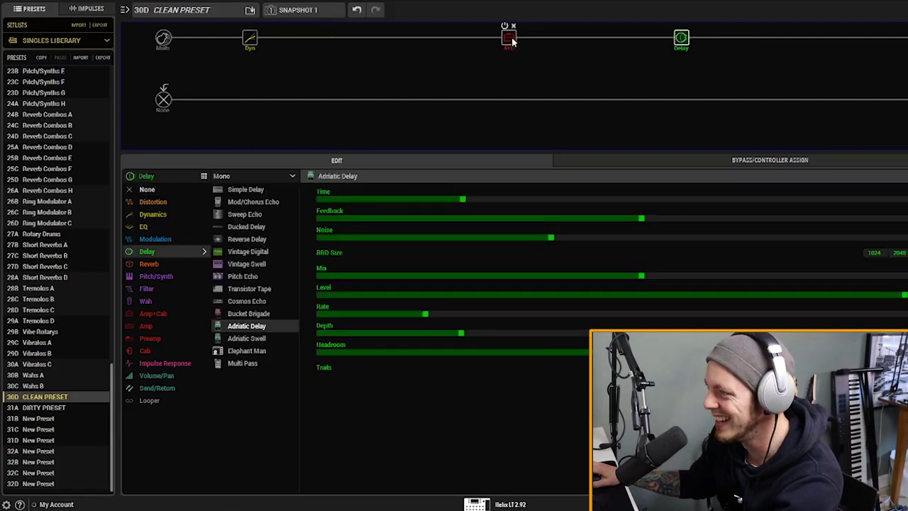
left_click(509, 40)
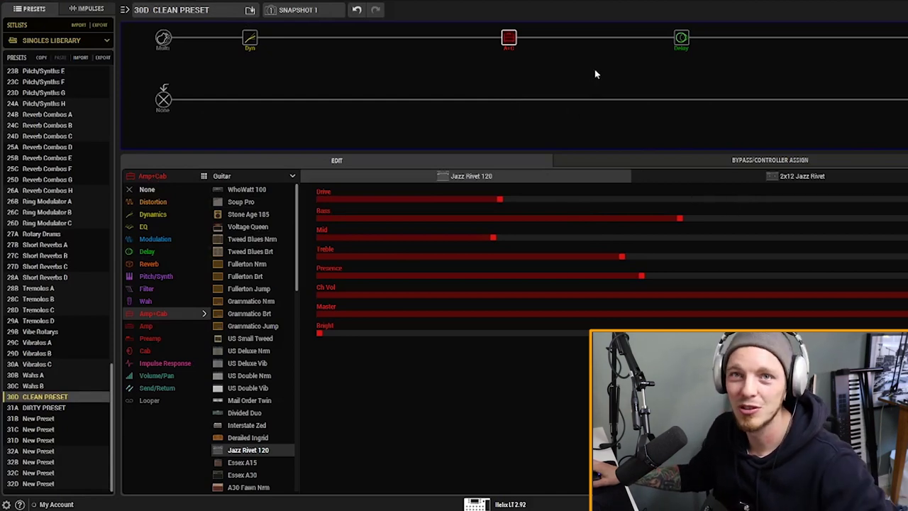
Load 23D Pitch/Synths G and switch it to the 3 Full snapshot.
scroll(256, 298, "down", 4)
scroll(82, 292, "up", 1)
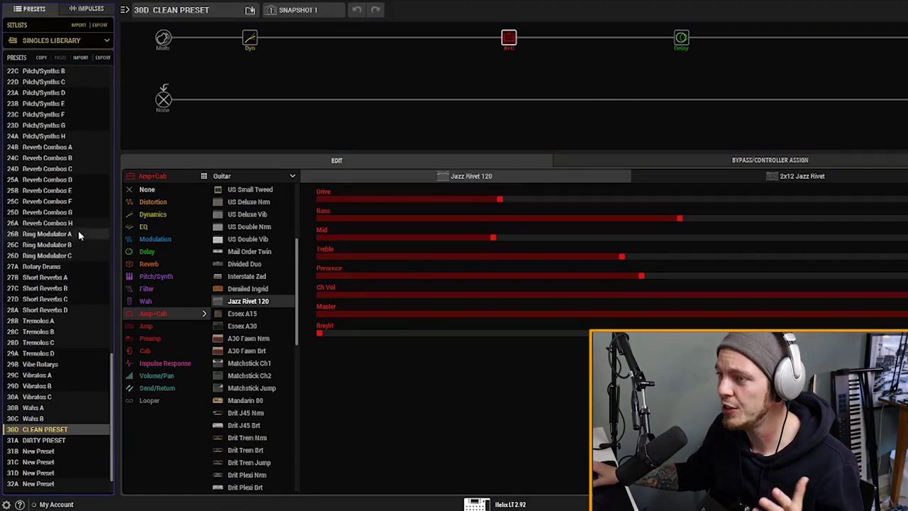
scroll(78, 269, "up", 1)
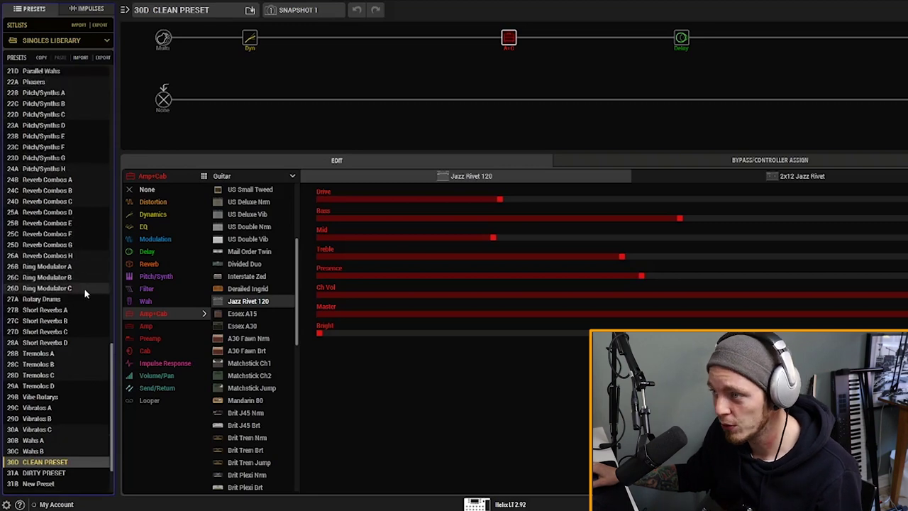
left_click(46, 158)
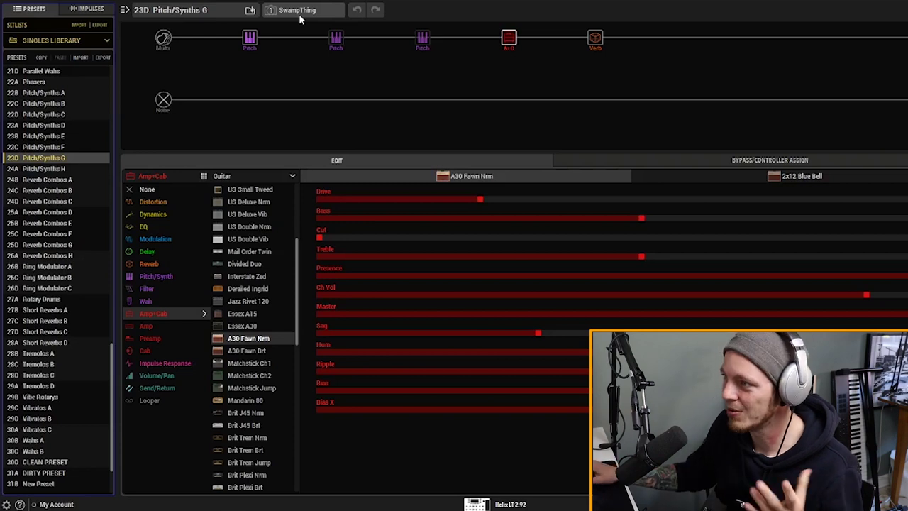
left_click(298, 12)
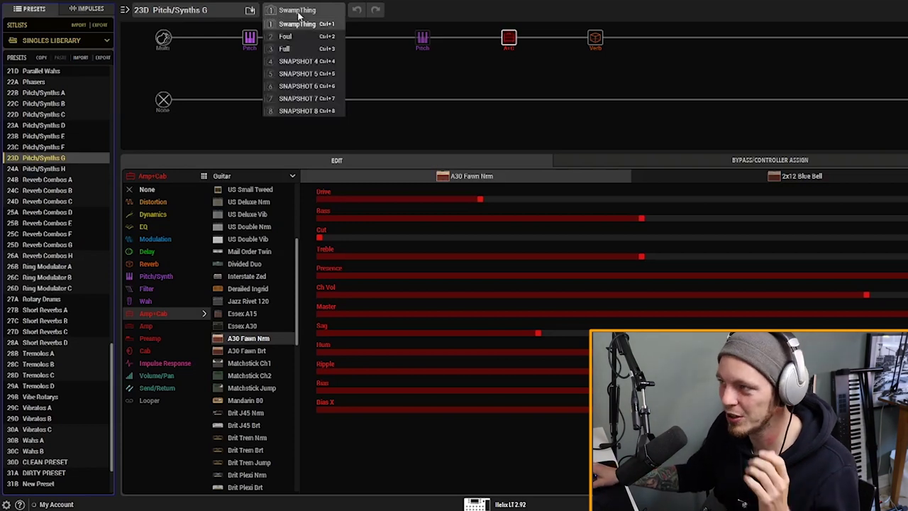
left_click(297, 48)
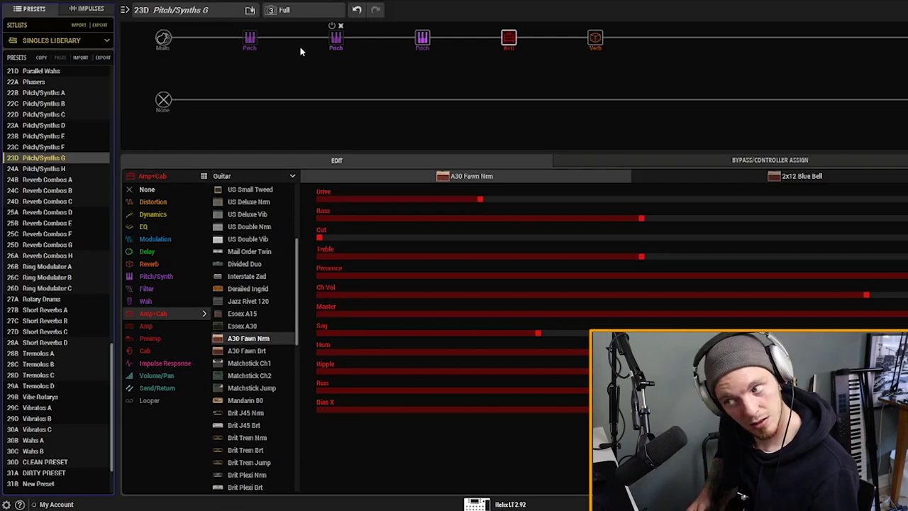
Copy the third Pitch block and go back to 30D CLEAN PRESET.
right_click(421, 39)
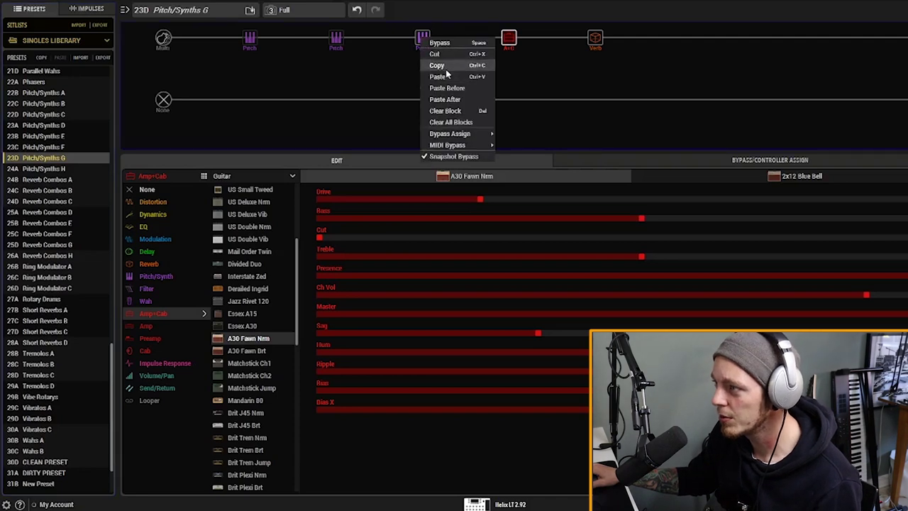
left_click(436, 65)
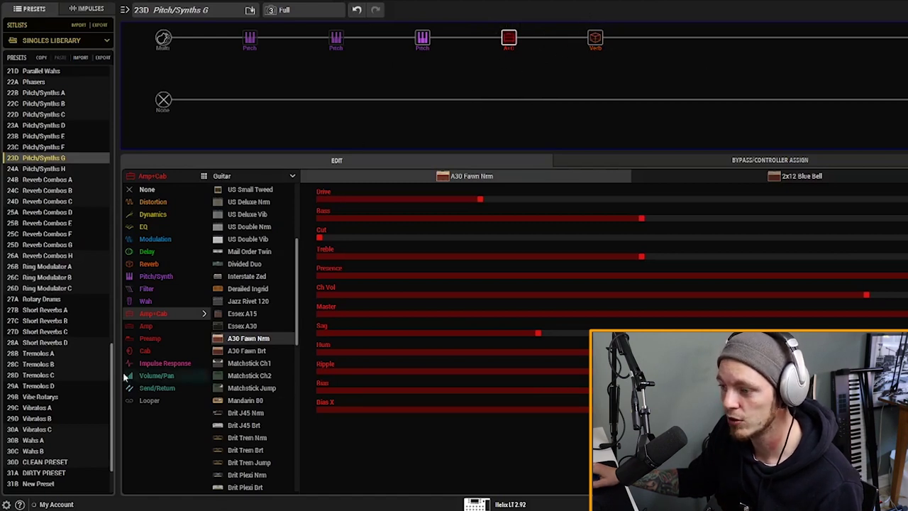
left_click(48, 462)
Paste the copied Pitch block into the empty slot after the dynamics in 30D CLEAN PRESET.
left_click(48, 464)
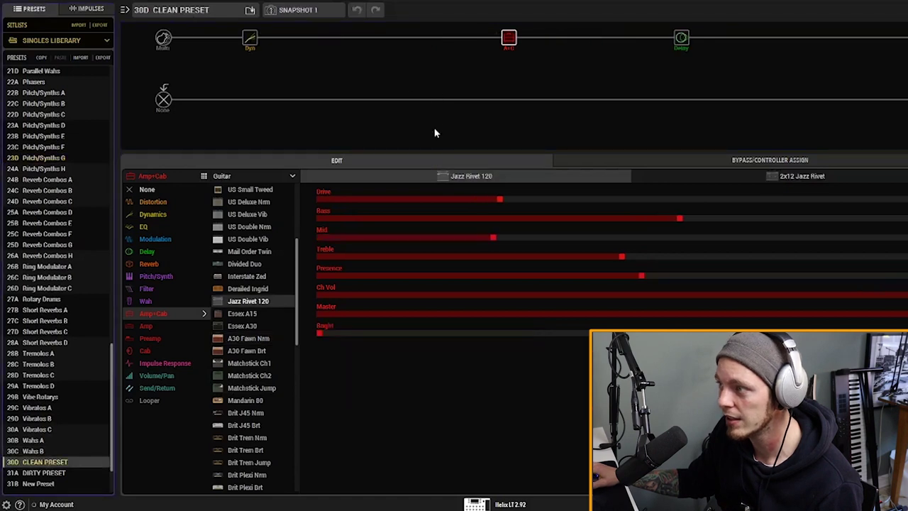
left_click(336, 38)
right_click(336, 37)
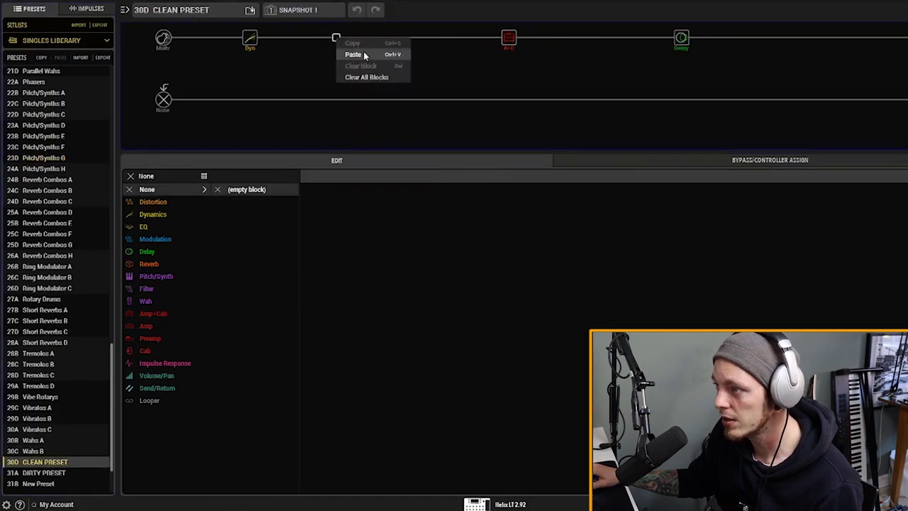
left_click(352, 54)
Copy the reverb block from 23D Pitch/Synths G.
left_click(508, 38)
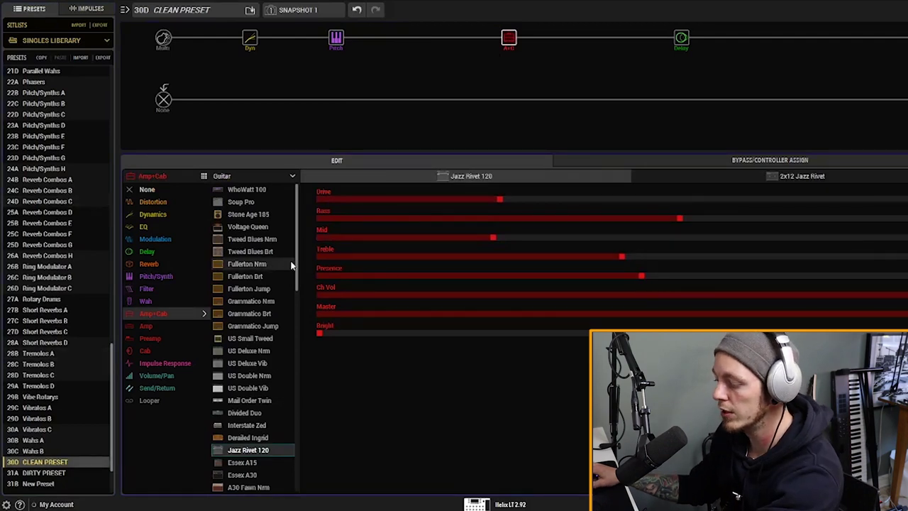
left_click(52, 156)
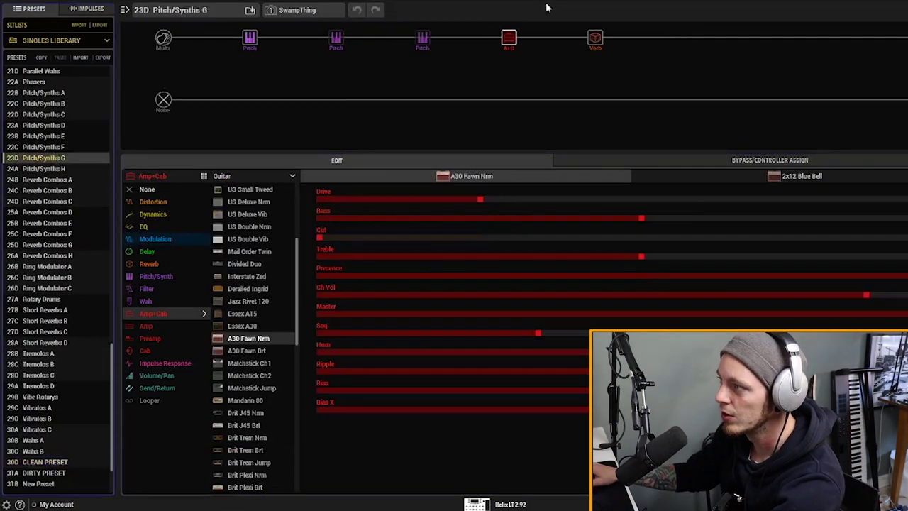
left_click(594, 37)
right_click(594, 38)
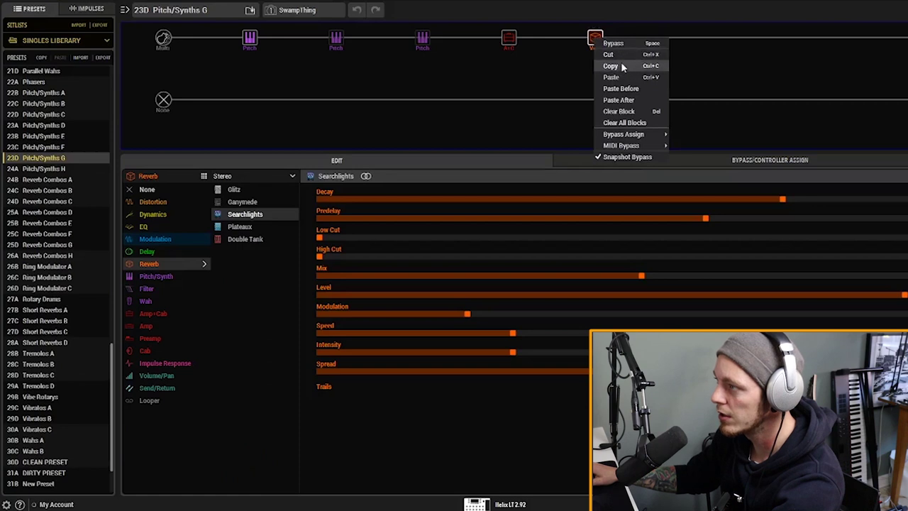
left_click(626, 66)
Paste the reverb between the amp and delay in 30D CLEAN PRESET.
left_click(51, 462)
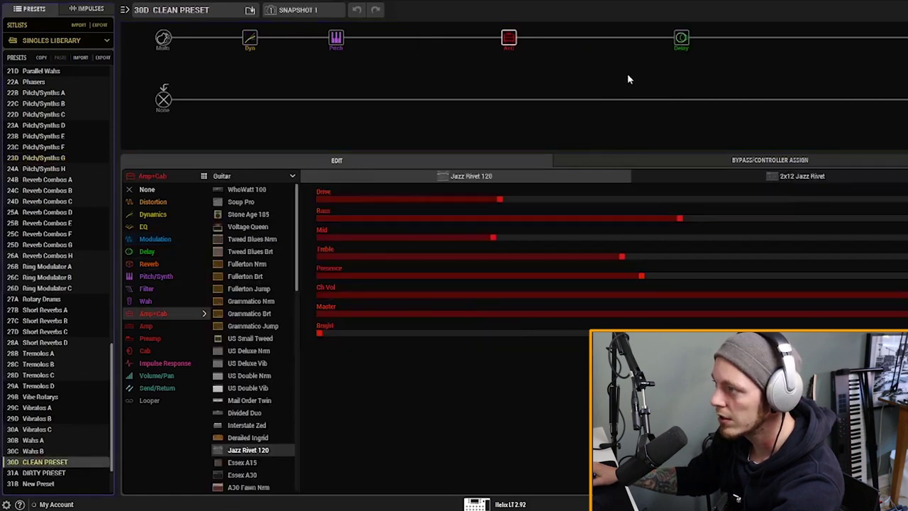
right_click(600, 37)
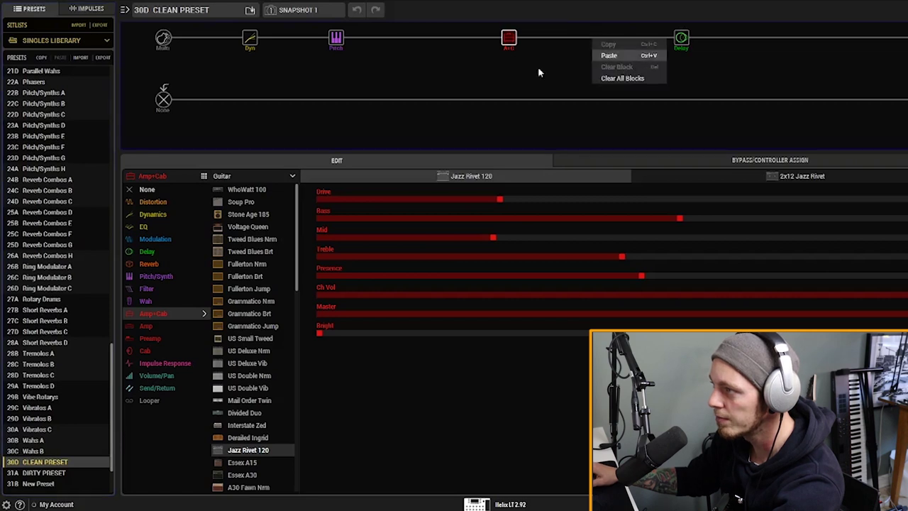
key("ctrl+v")
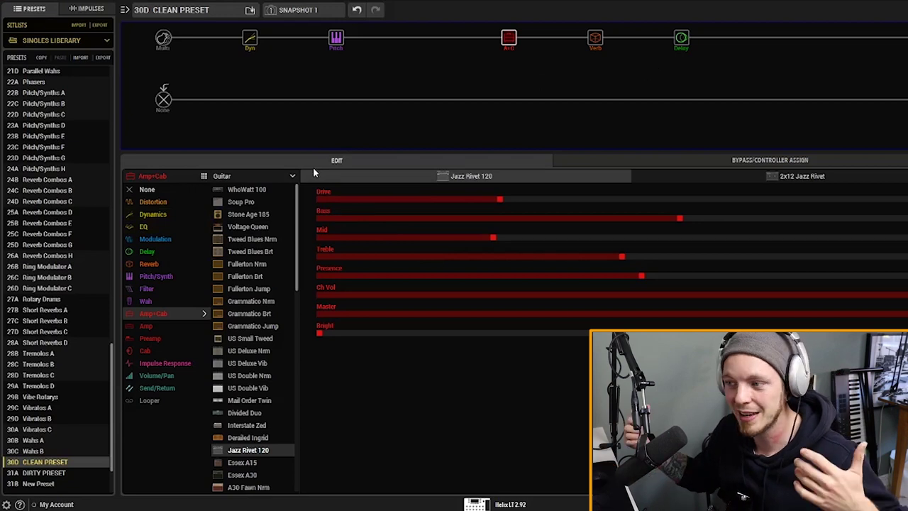
Load 31A DIRTY PRESET and inspect its 4x12 XXL V30 and Blackback 30 cabs and Archetype Lead amp.
key("Down")
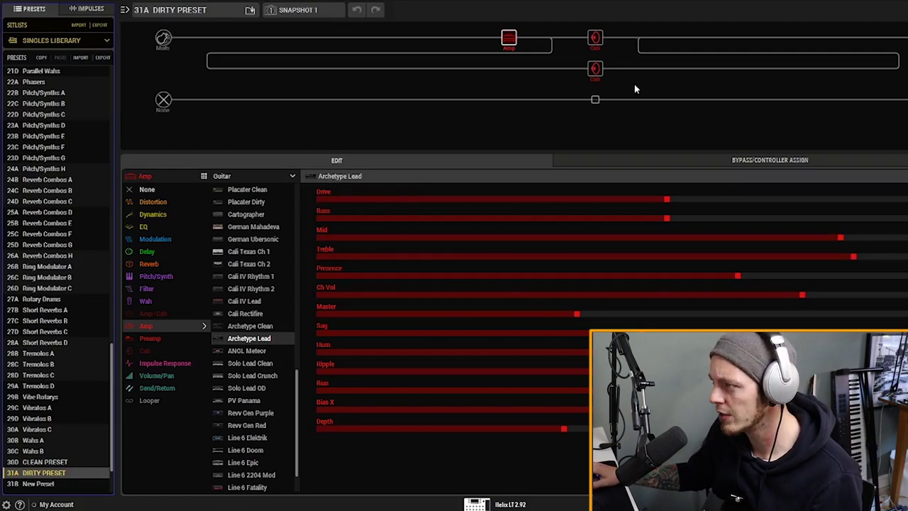
left_click(595, 39)
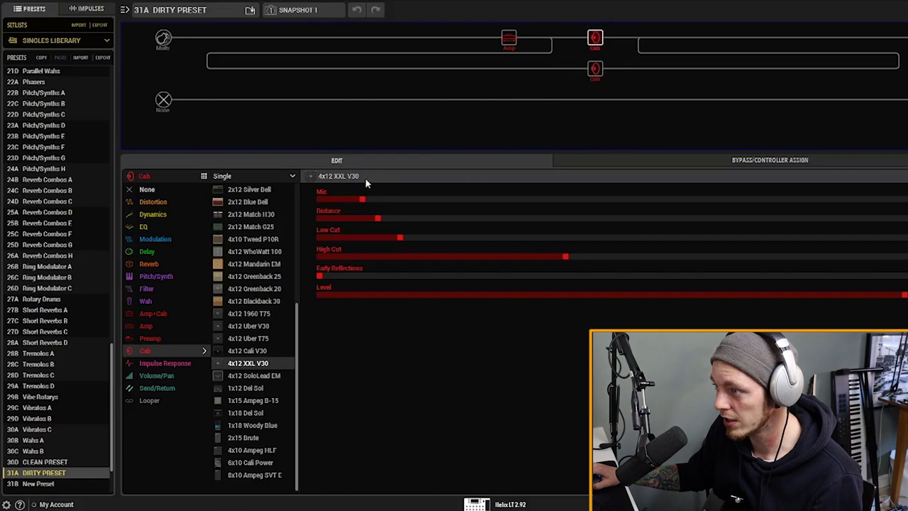
left_click(597, 71)
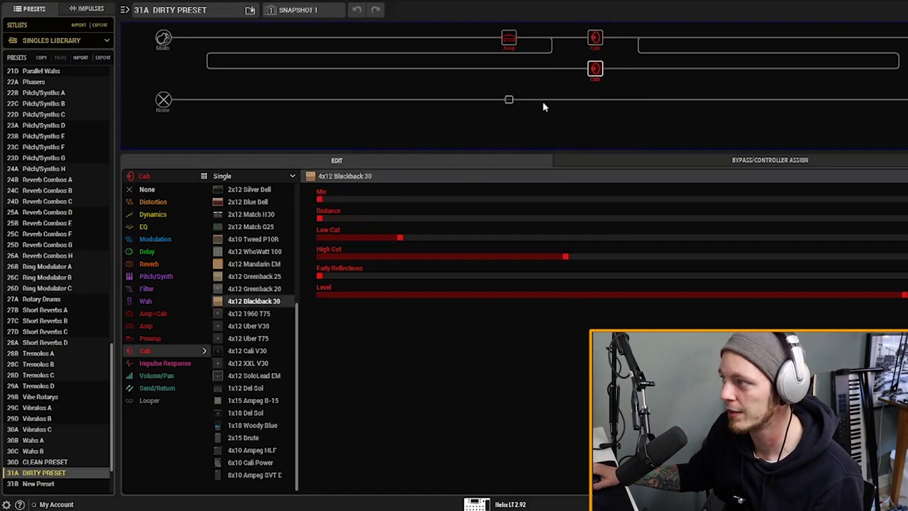
left_click(509, 39)
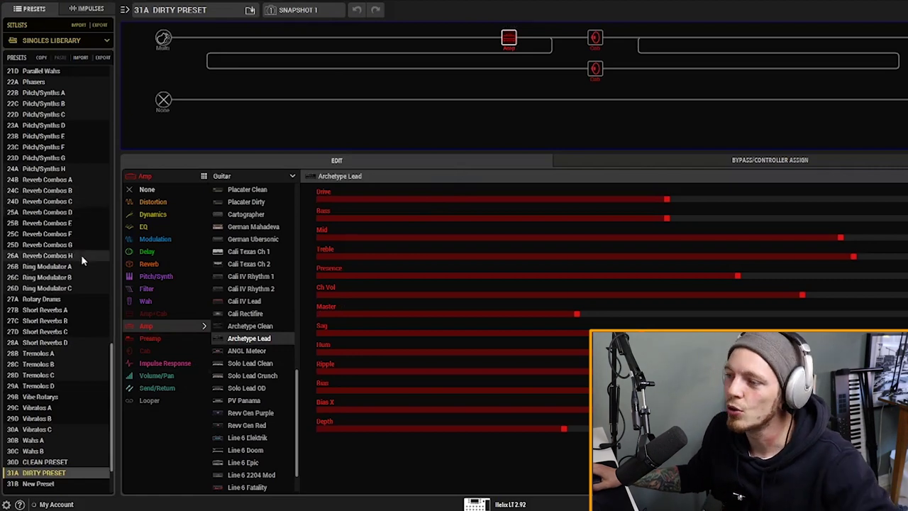
Audition the Drives A and Drives B presets from the Singles Library.
scroll(83, 266, "up", 5)
scroll(88, 234, "up", 6)
scroll(96, 184, "up", 6)
scroll(102, 130, "up", 6)
scroll(100, 113, "up", 2)
scroll(99, 104, "down", 1)
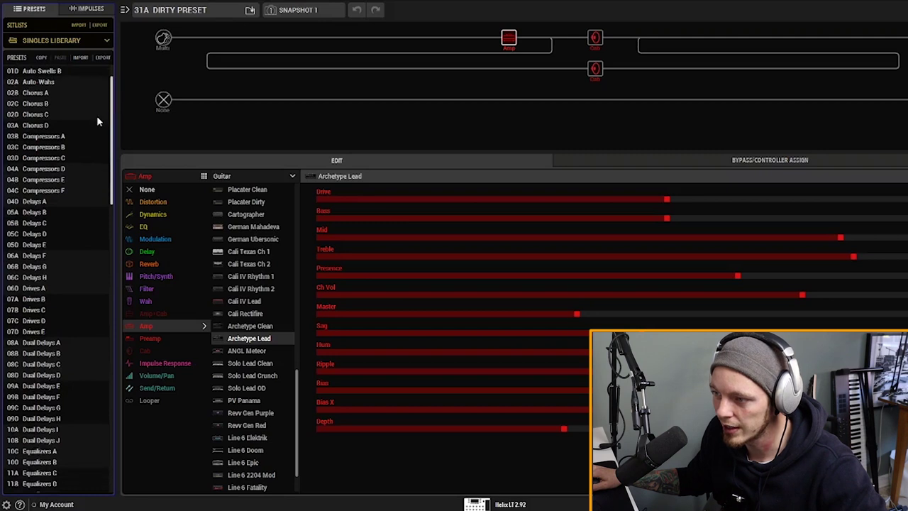
left_click(40, 289)
left_click(307, 13)
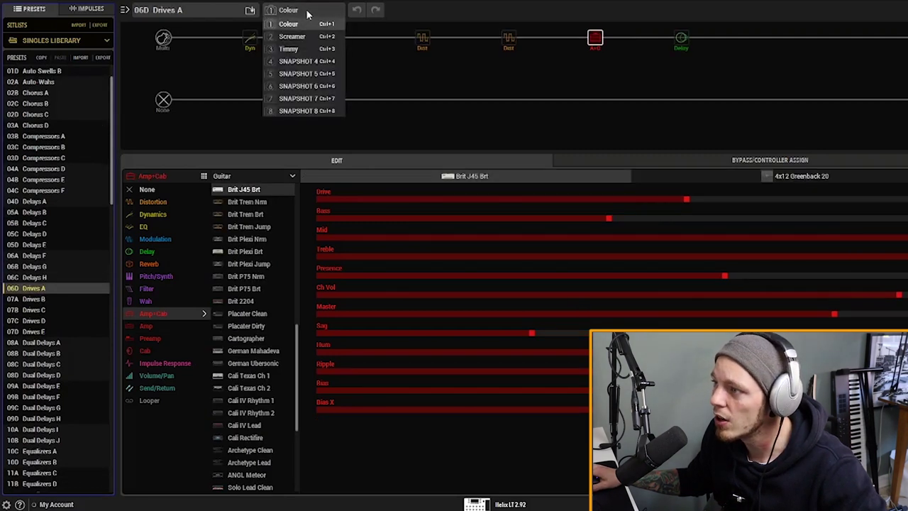
left_click(296, 26)
key("Down")
Audition Drives C and D, then settle on 07D Drives E with its 2 Lead snapshot.
left_click(303, 10)
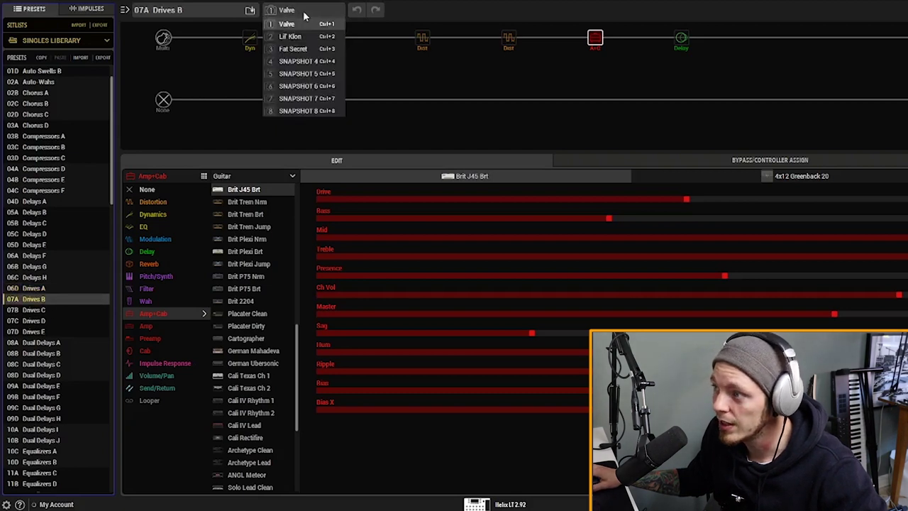
left_click(303, 10)
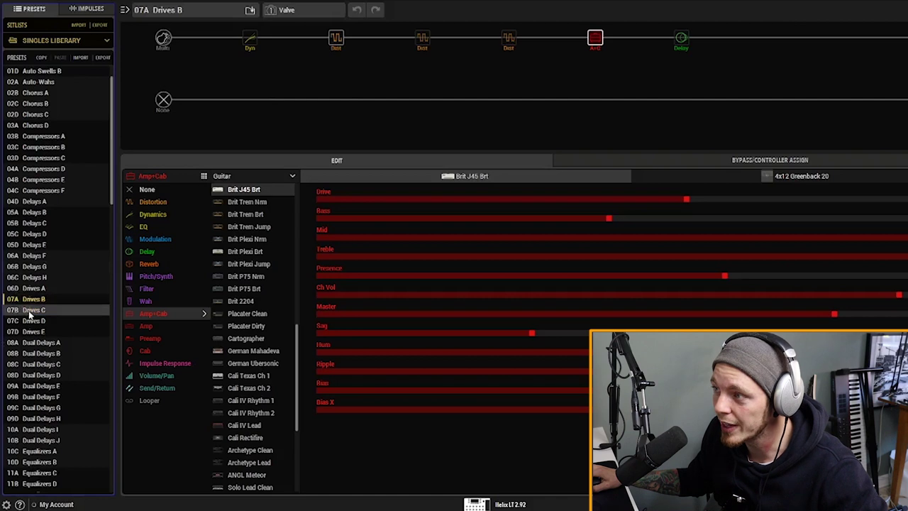
left_click(305, 10)
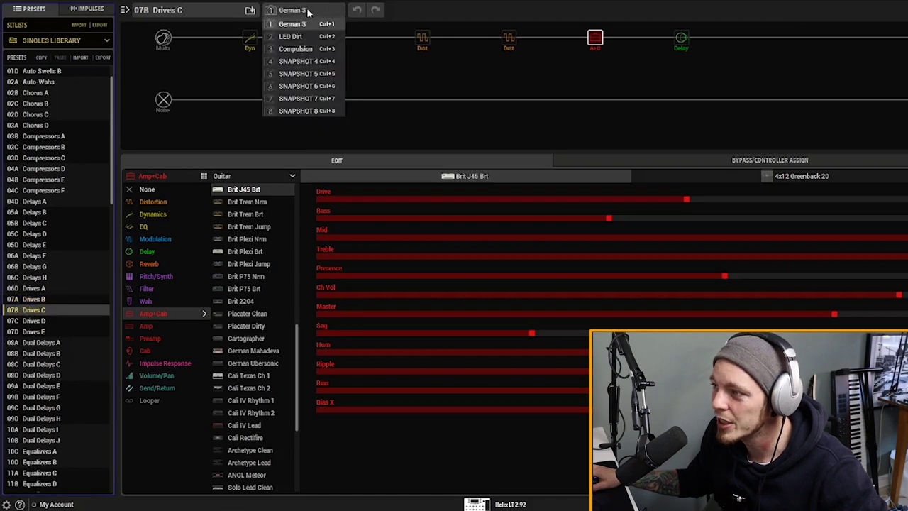
left_click(308, 11)
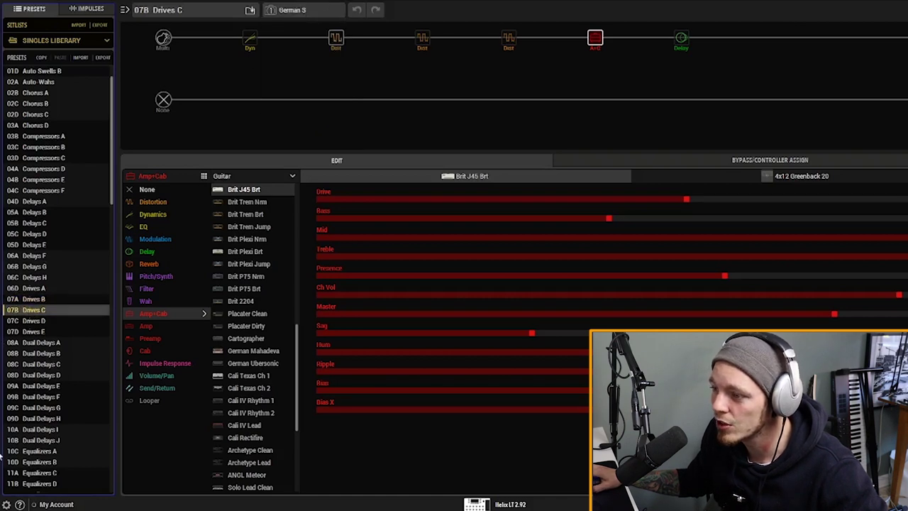
left_click(63, 321)
left_click(301, 11)
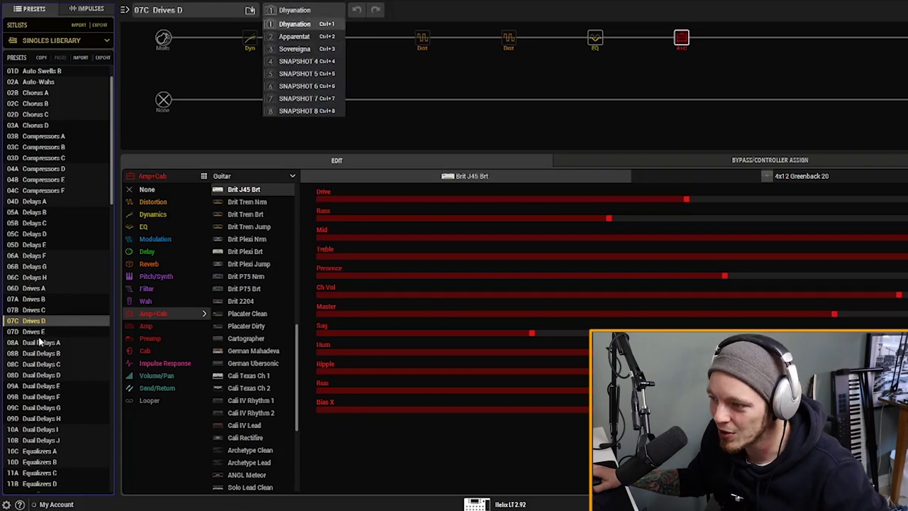
left_click(39, 333)
left_click(310, 11)
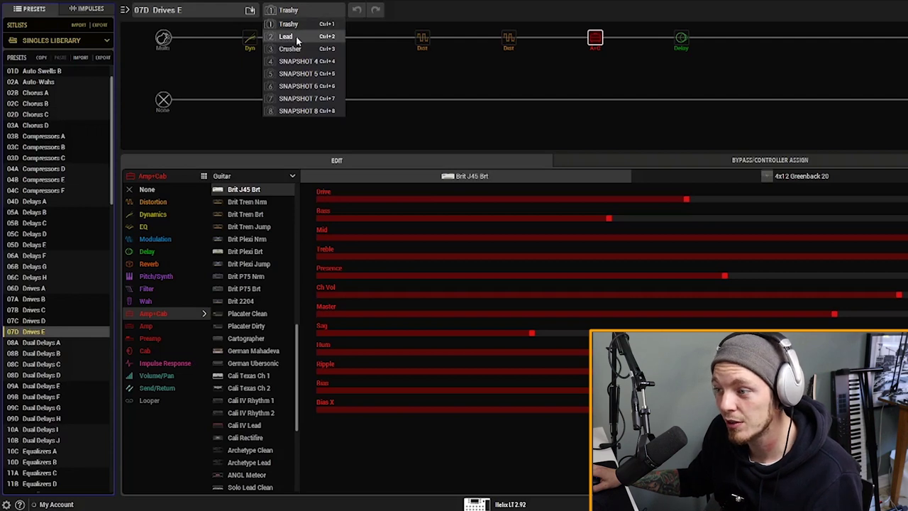
left_click(295, 37)
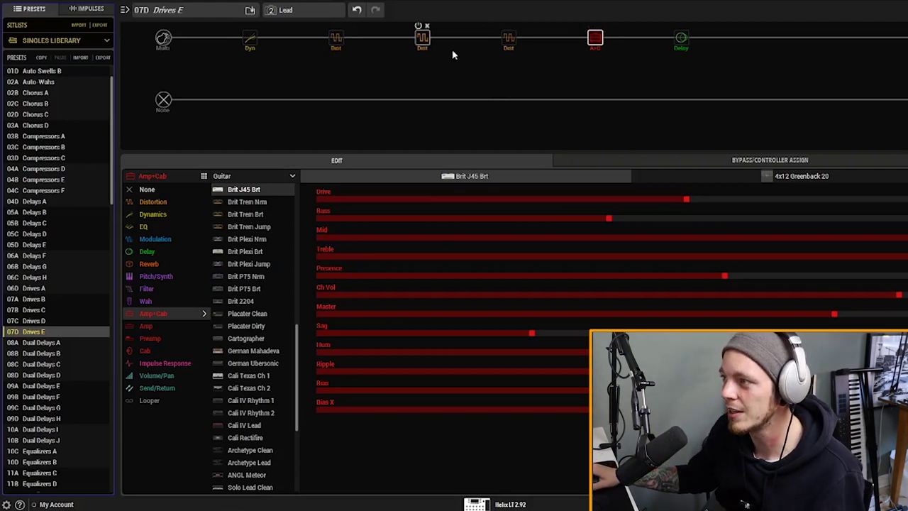
Copy the middle Distortion block from Drives E and return to 31A DIRTY PRESET.
right_click(419, 37)
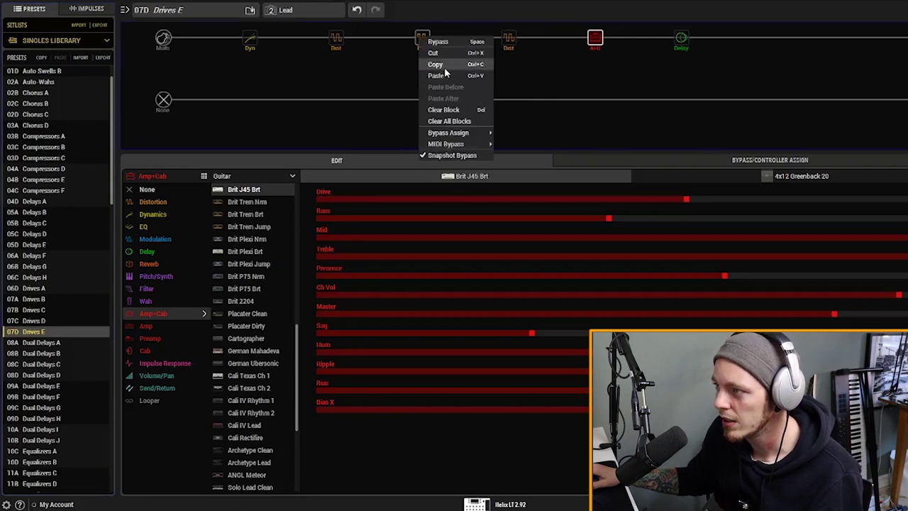
left_click(445, 67)
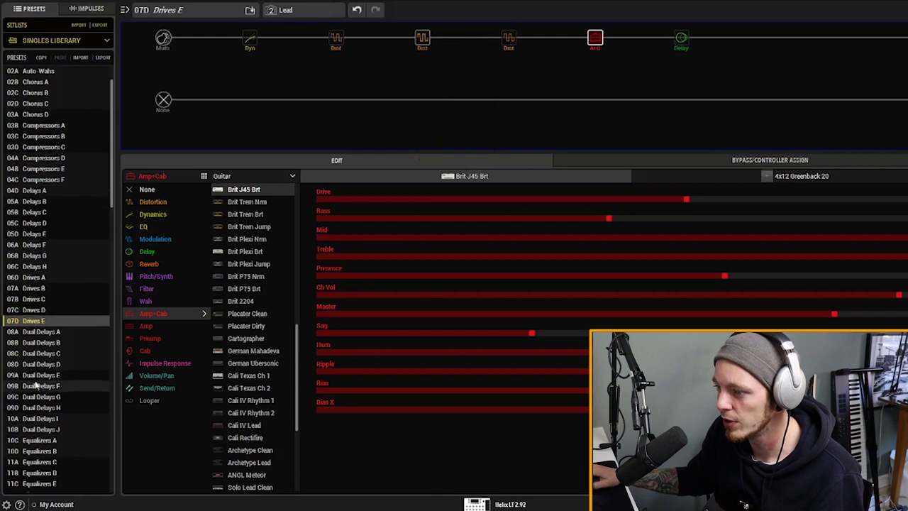
scroll(114, 201, "down", 4)
left_click_drag(113, 201, 114, 443)
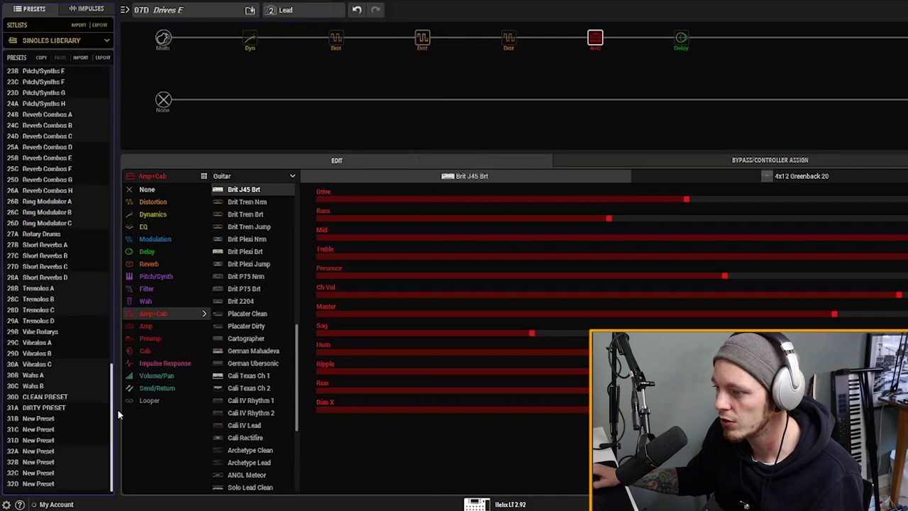
left_click(60, 410)
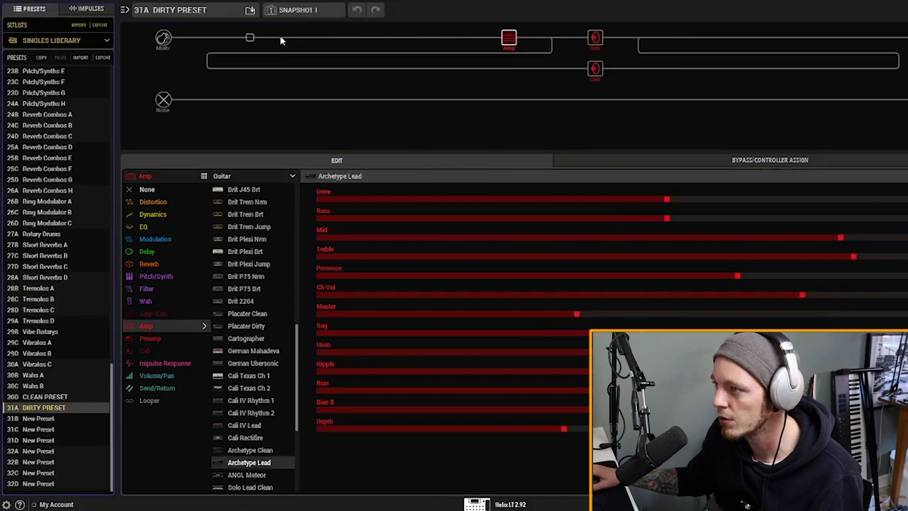
Paste the distortion into the first slot ahead of the amp and save the preset.
right_click(255, 39)
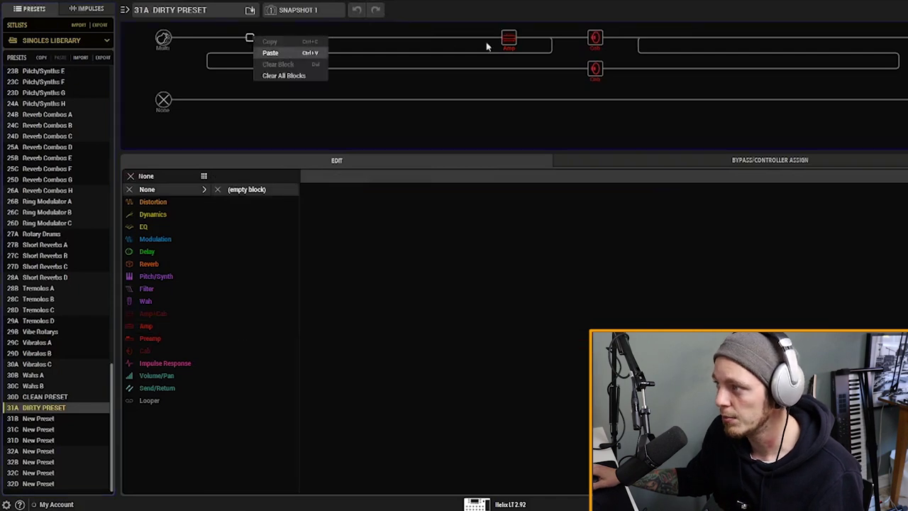
left_click(285, 47)
key("ctrl+s")
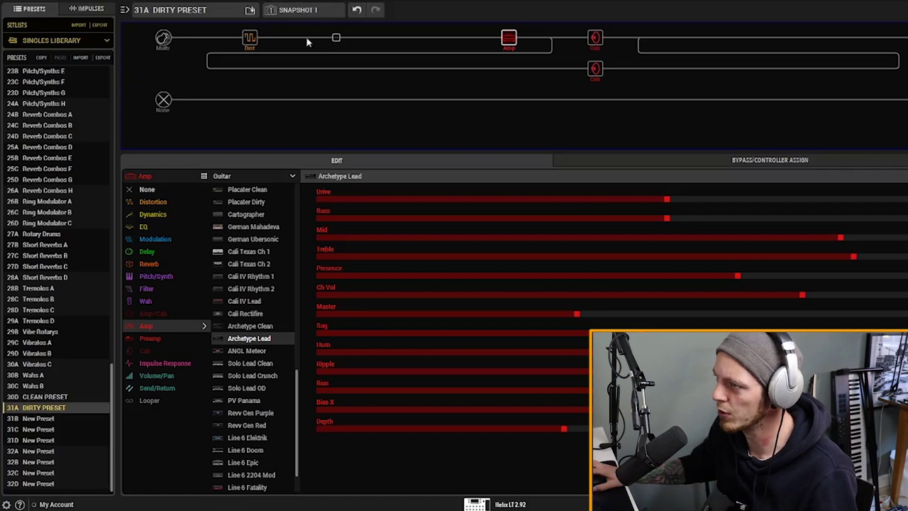
Toggle bypass on the pasted Dist block in 31A DIRTY PRESET.
left_click(245, 26)
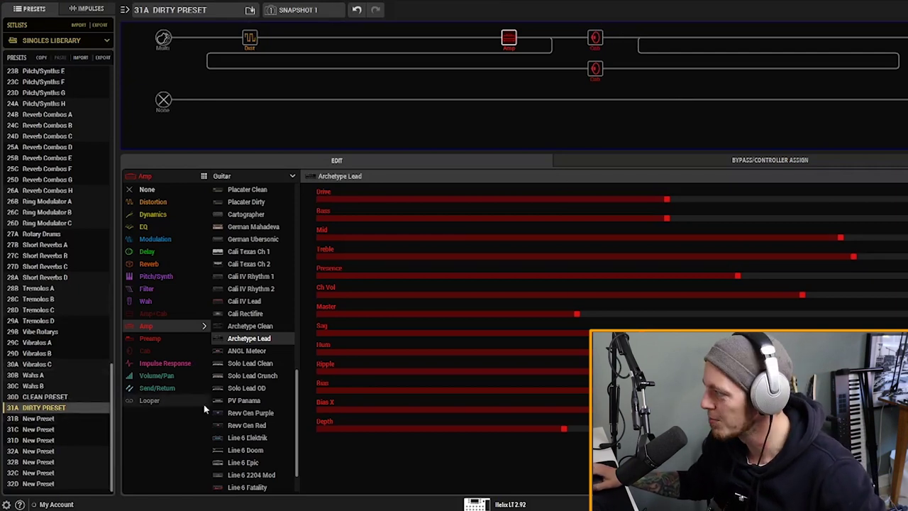
mouse_move(111, 411)
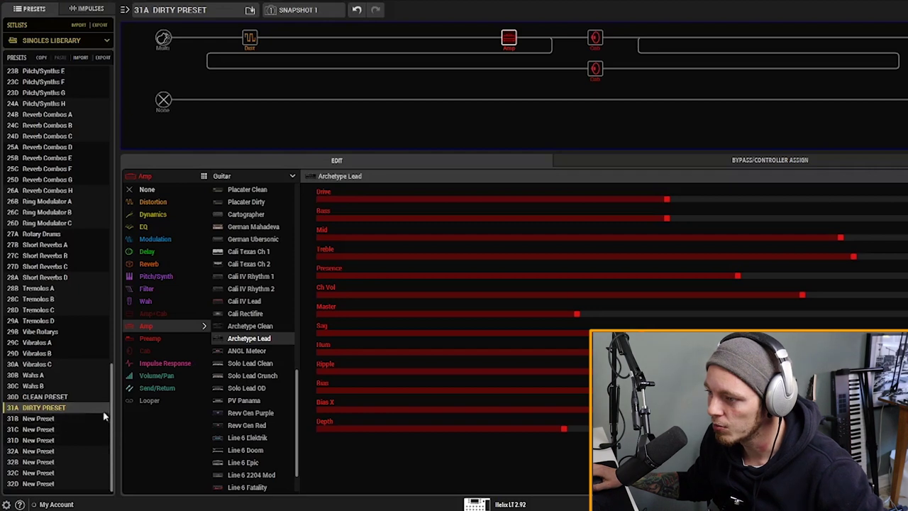
mouse_move(111, 411)
left_mouse_down()
mouse_move(90, 269)
mouse_move(90, 191)
left_mouse_up()
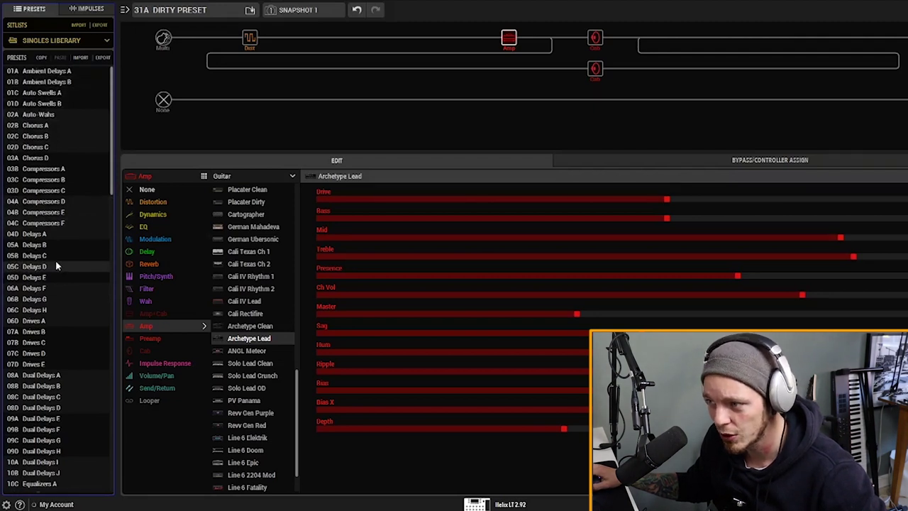
Audition 04D Delays A on its Slippery and Trailslide snapshots.
left_click(34, 234)
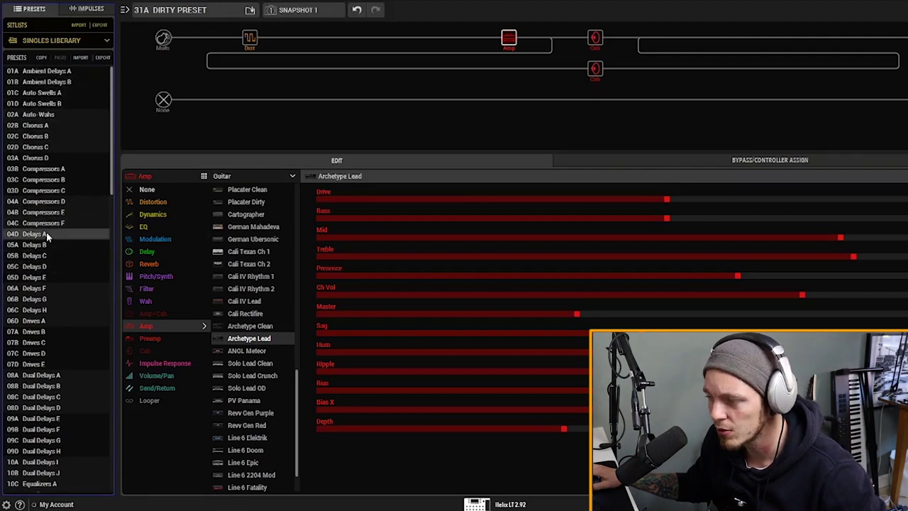
left_click(296, 12)
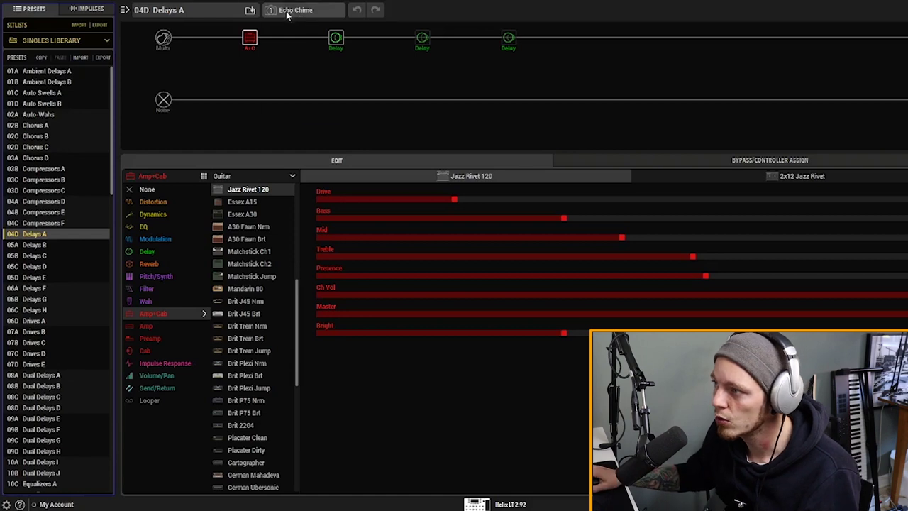
left_click(300, 12)
left_click(307, 33)
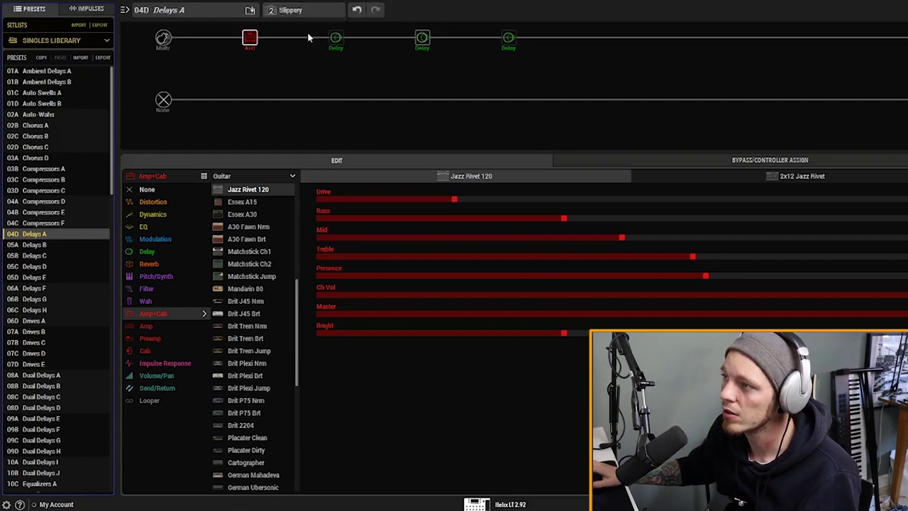
left_click(301, 13)
left_click(303, 46)
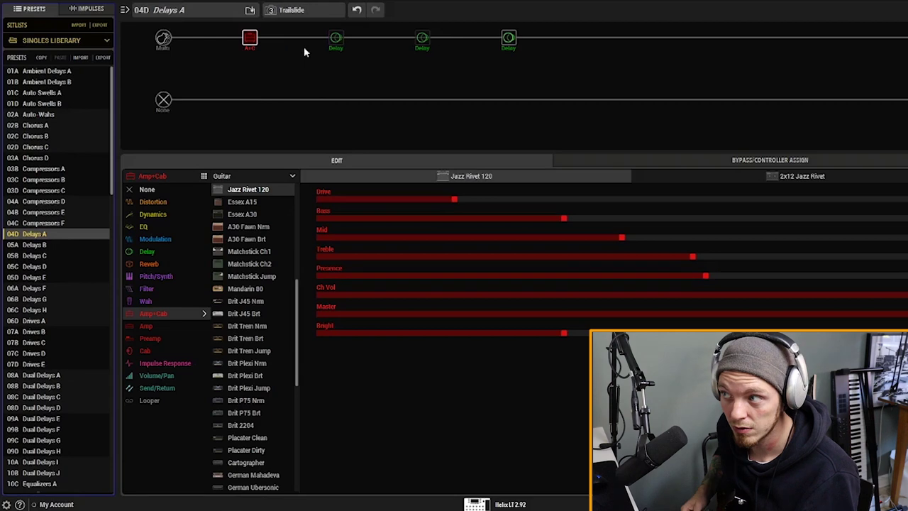
Audition 05A Delays B, 05B Delays C, and 05C Delays D on its Background snapshot.
left_click(47, 244)
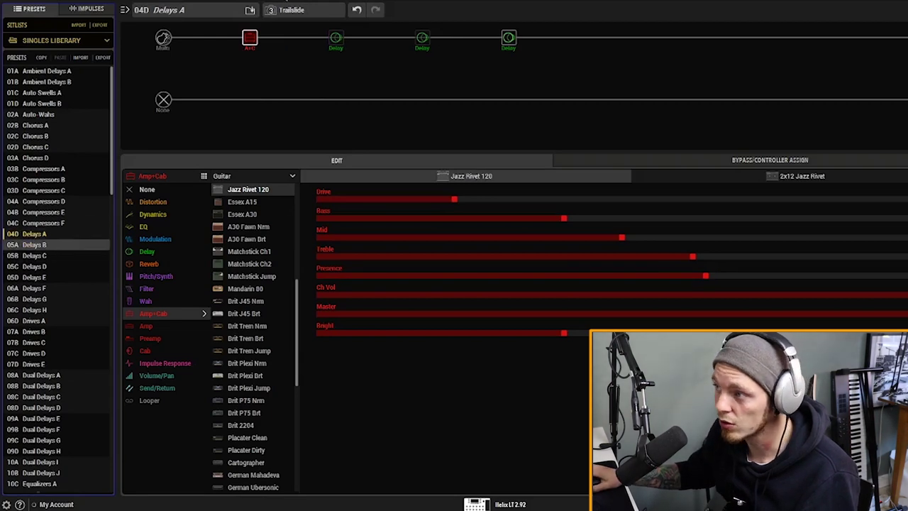
left_click(312, 9)
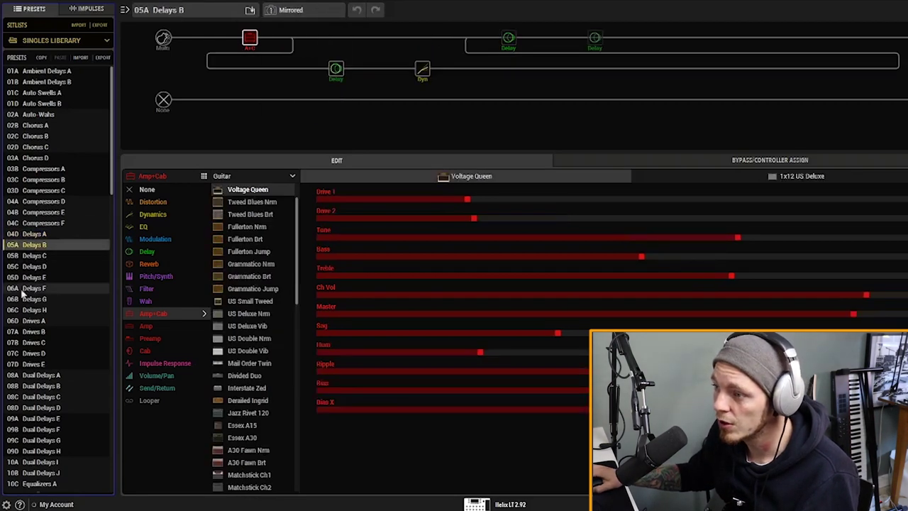
left_click(35, 255)
left_click(314, 10)
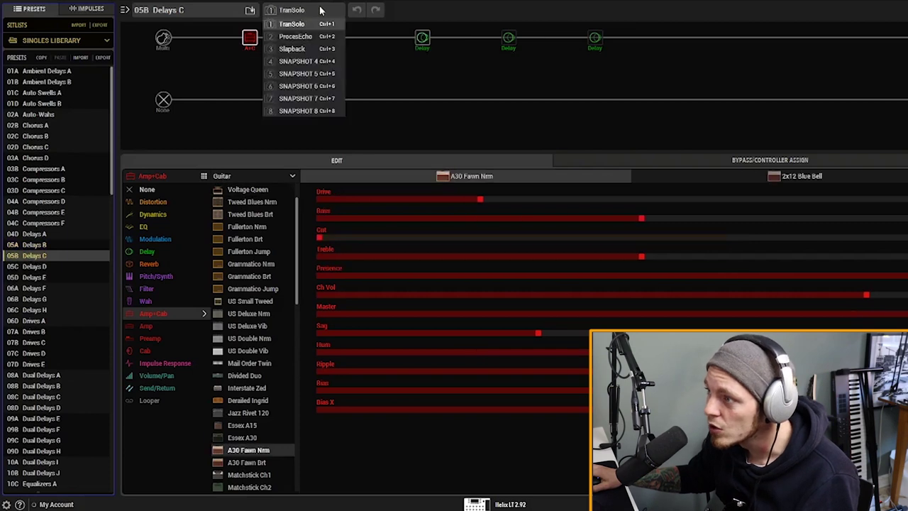
left_click(34, 266)
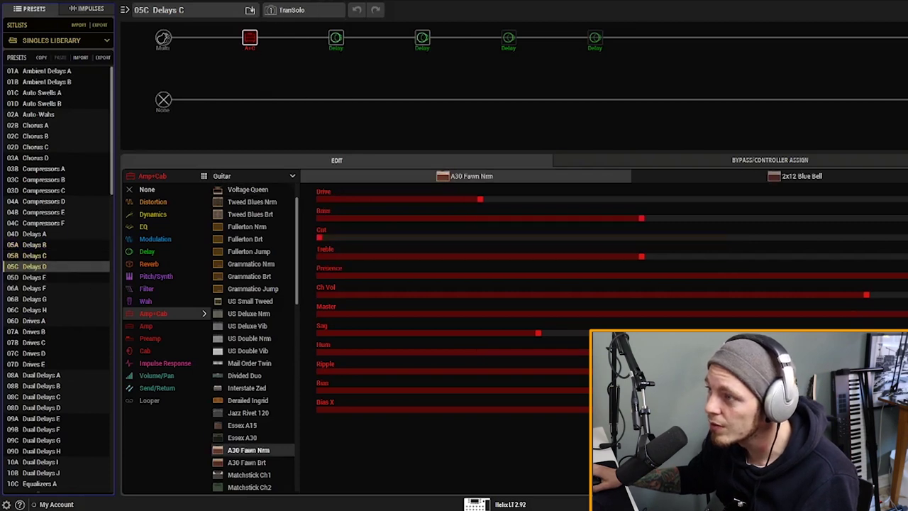
left_click(309, 10)
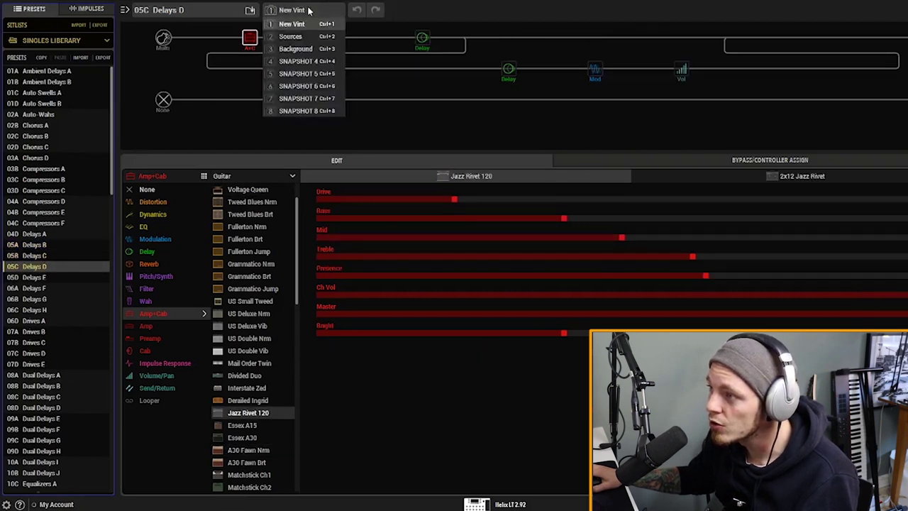
left_click(298, 48)
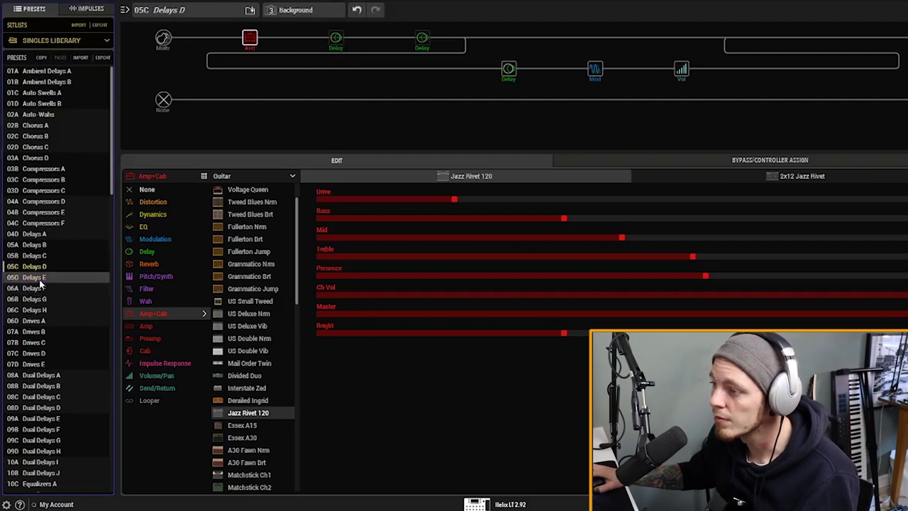
Load 05D Delays E, keeping its Dreamy snapshot.
left_click(310, 10)
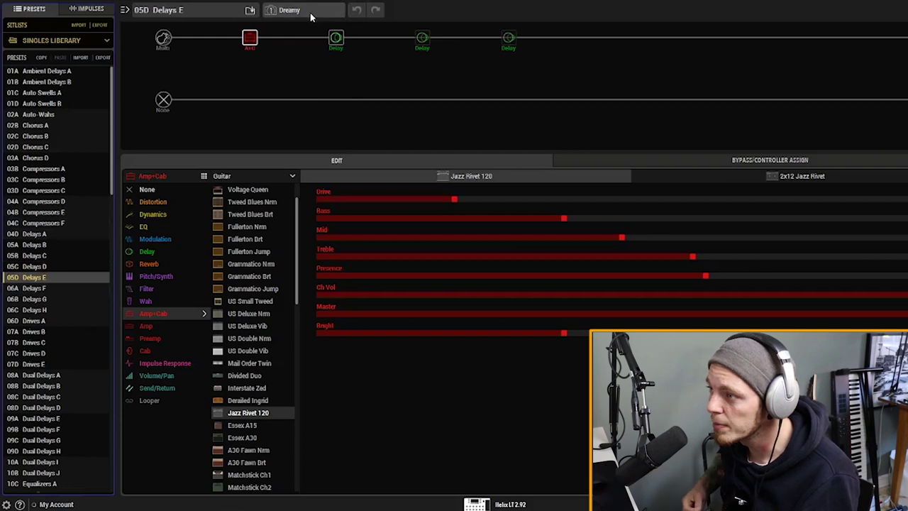
left_click(309, 13)
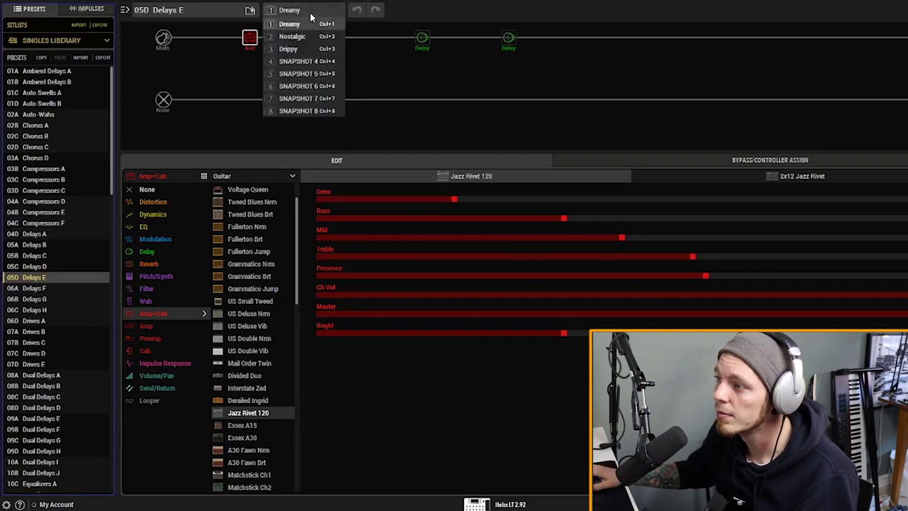
left_click(310, 16)
Copy the first Delay from 05D Delays E and paste it after the cab in 31A DIRTY PRESET.
right_click(339, 43)
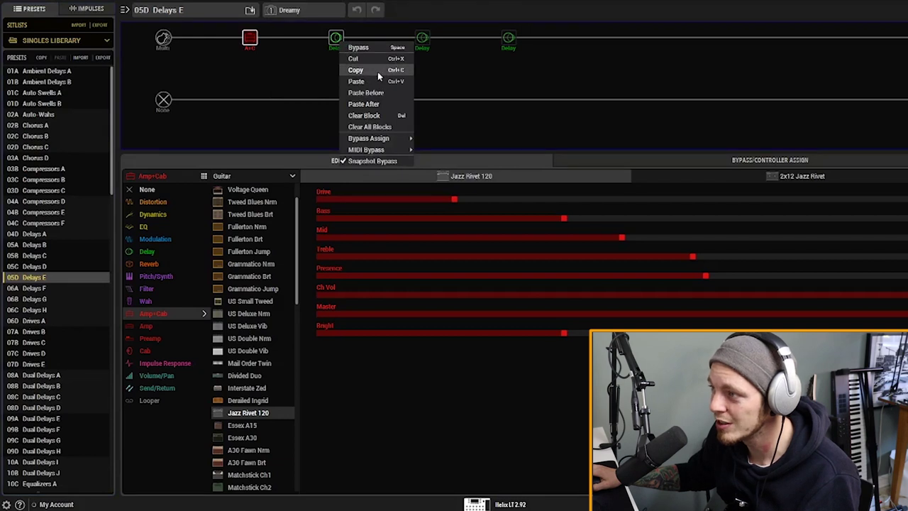
left_click(378, 71)
mouse_move(249, 38)
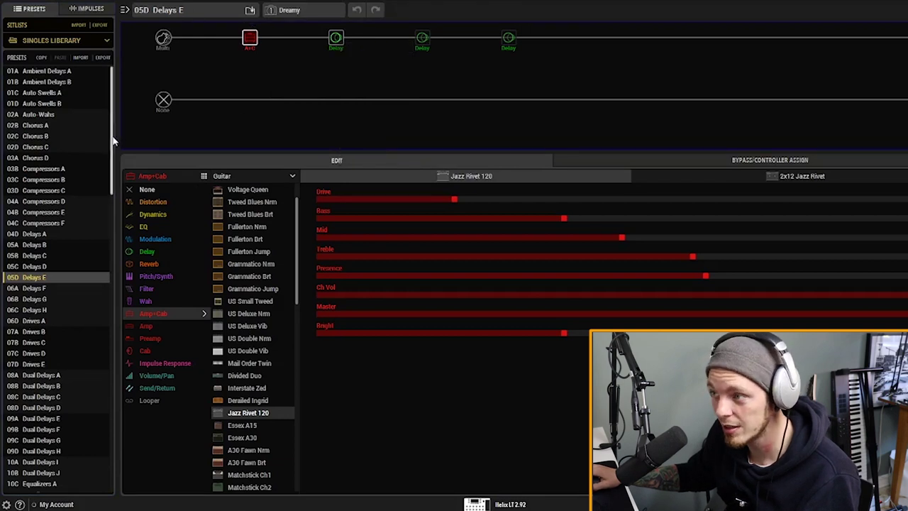
left_click_drag(112, 149, 100, 446)
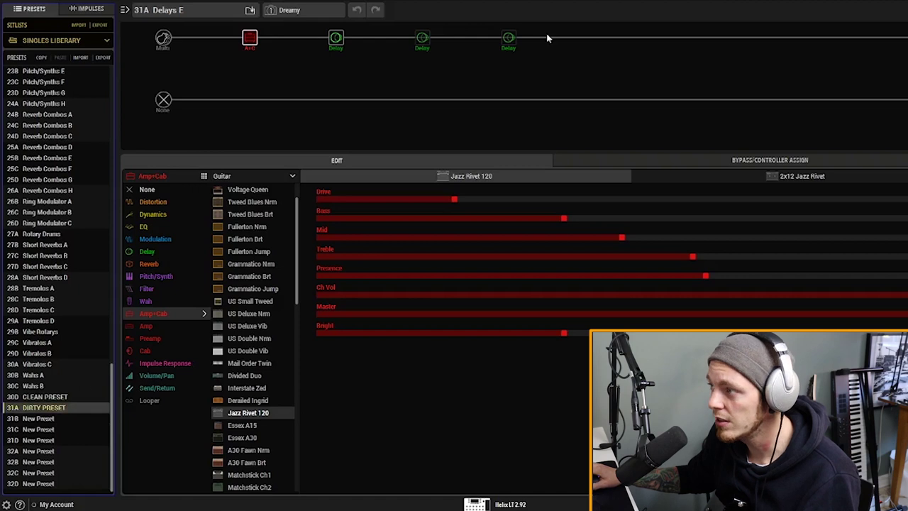
right_click(679, 39)
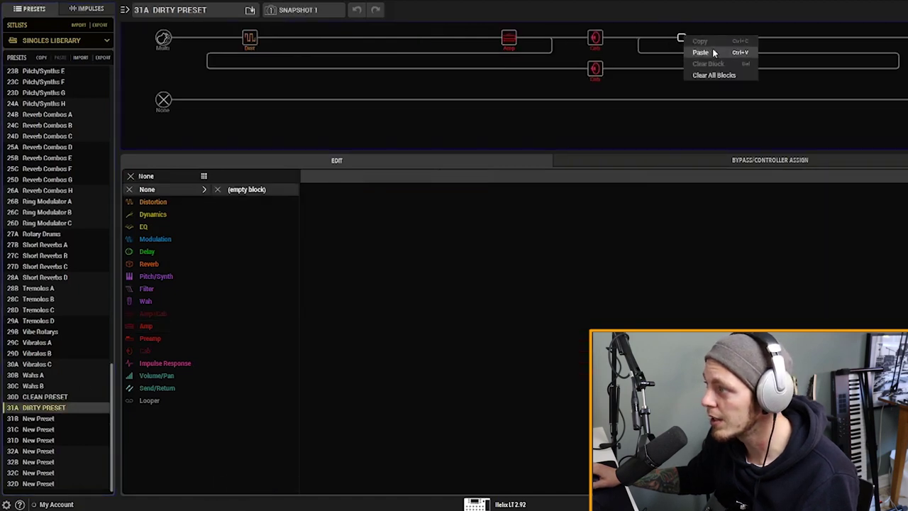
left_click(508, 39)
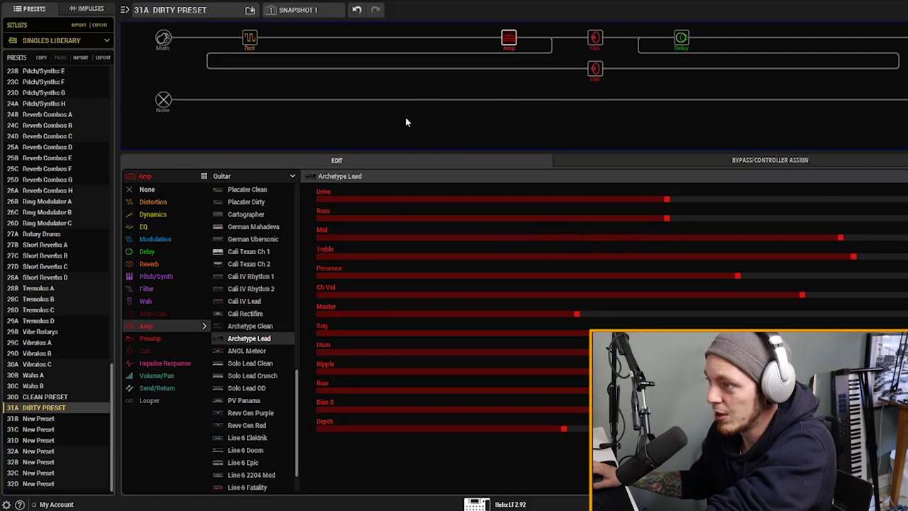
Reselect the amp block, then load 17B Medium Reverbs A on its Classicism snapshot.
left_click(380, 76)
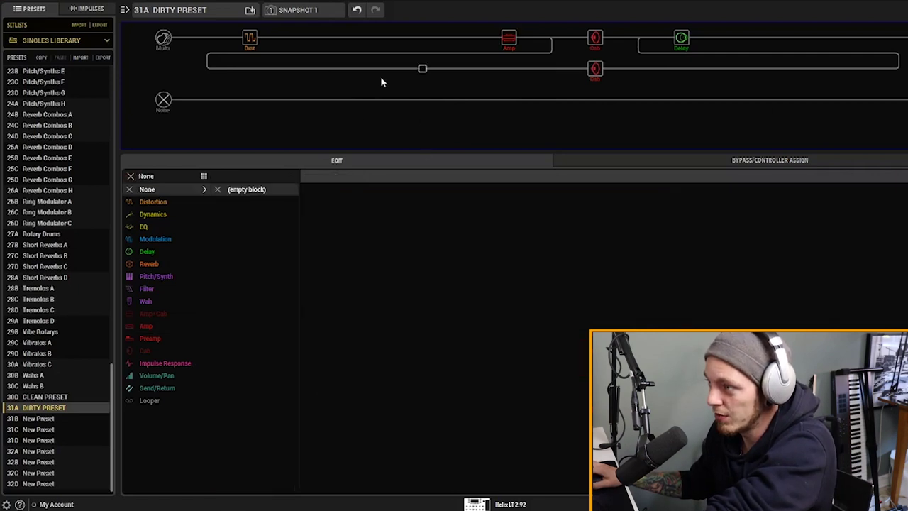
left_click(508, 39)
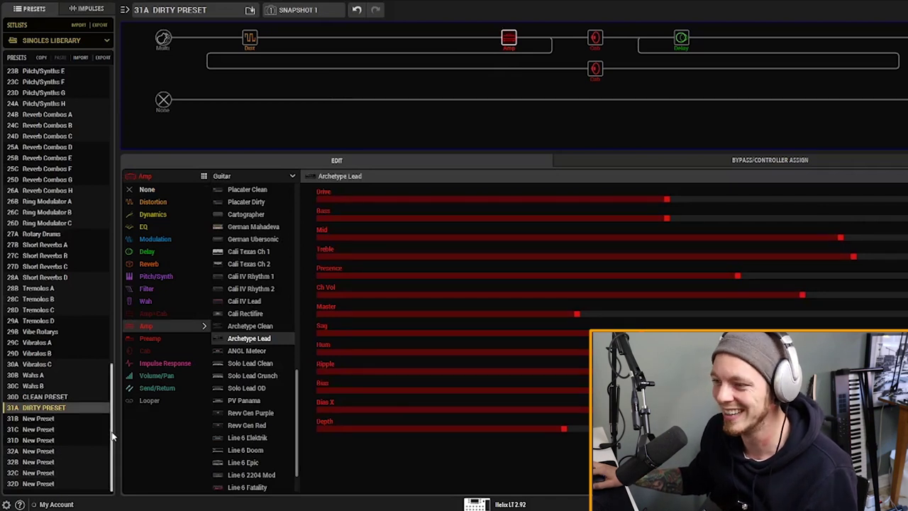
scroll(97, 253, "up", 2)
scroll(91, 353, "up", 5)
scroll(91, 354, "down", 5)
scroll(108, 434, "down", 1)
left_click_drag(109, 434, 112, 326)
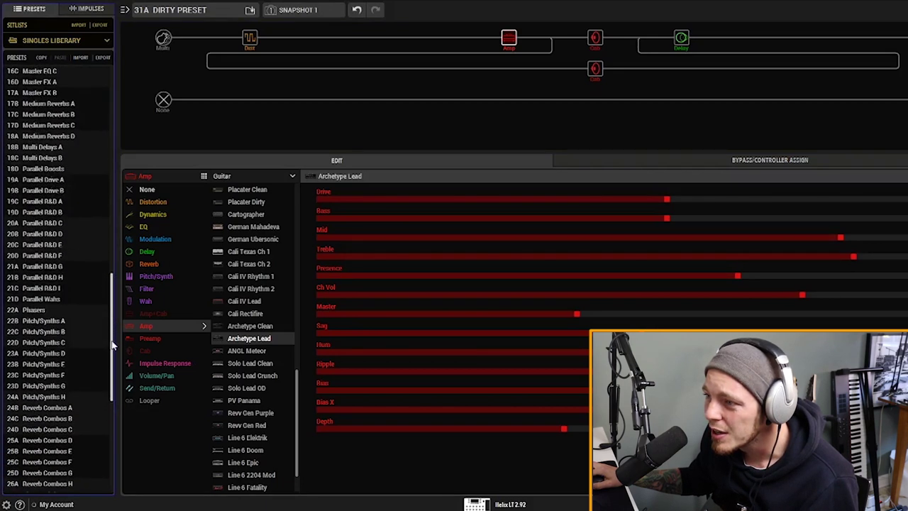
left_click(66, 168)
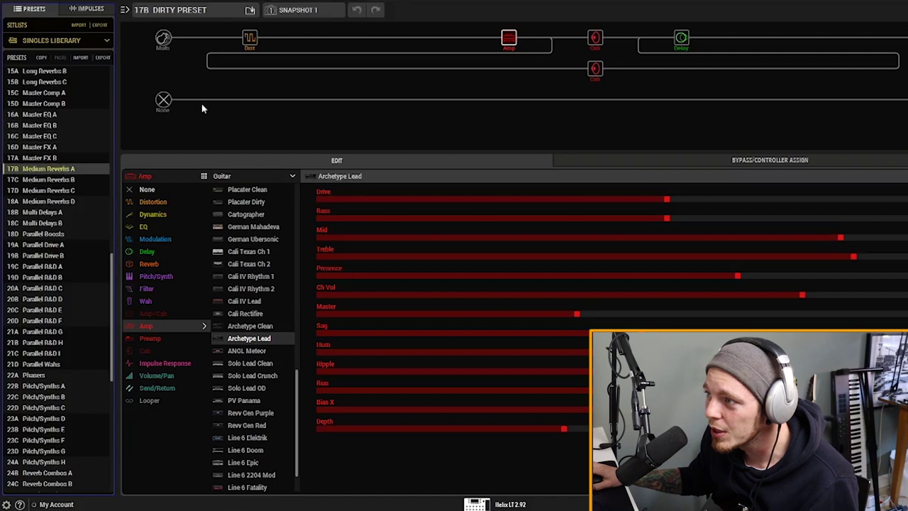
left_click(305, 9)
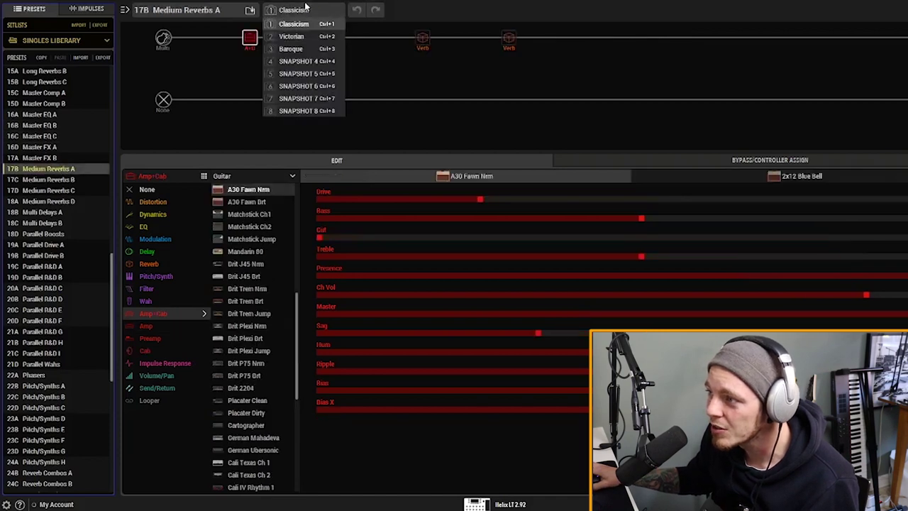
left_click(305, 9)
Audition Medium Reverbs B and 17D Medium Reverbs C on its Modern, Space and PostModern snapshots.
left_click(302, 10)
left_click(295, 37)
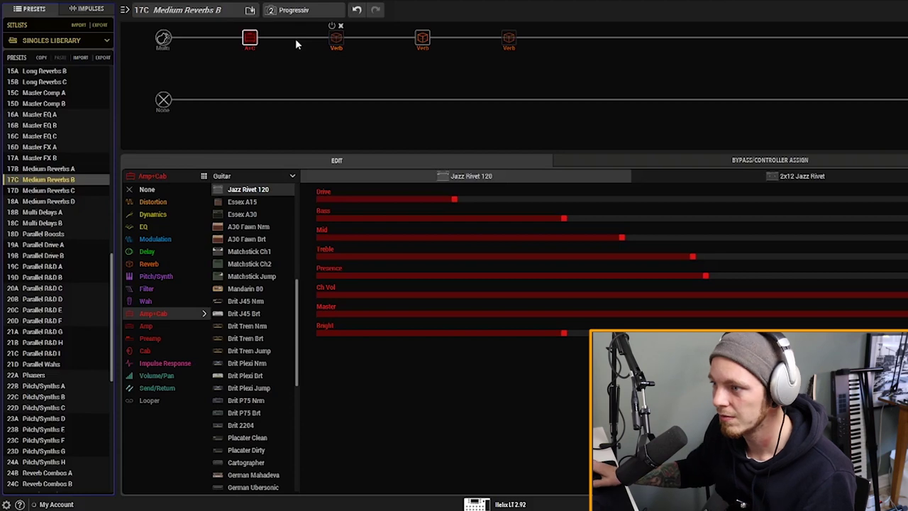
left_click(53, 193)
left_click(306, 11)
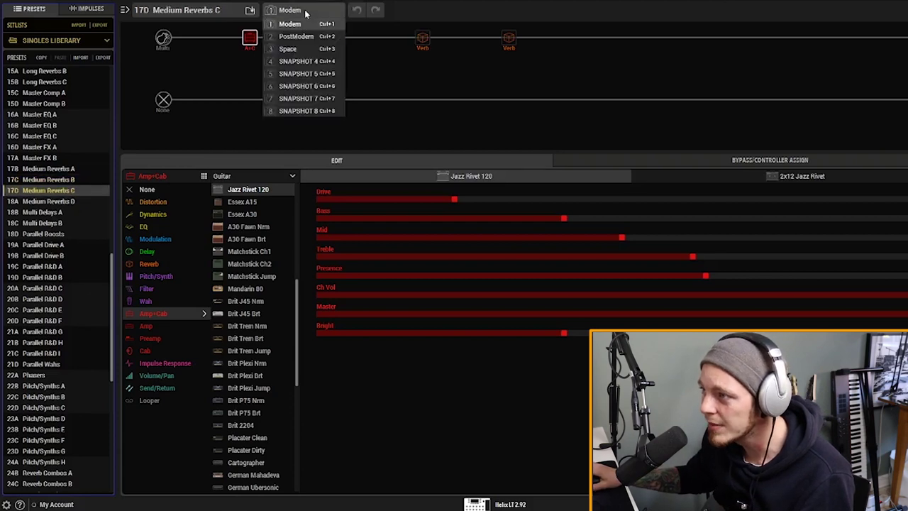
left_click(305, 24)
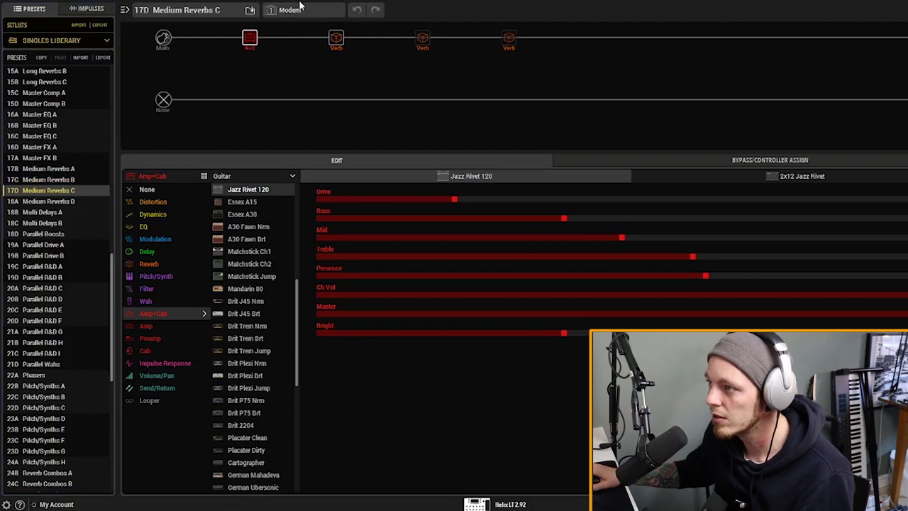
left_click(299, 7)
left_click(305, 44)
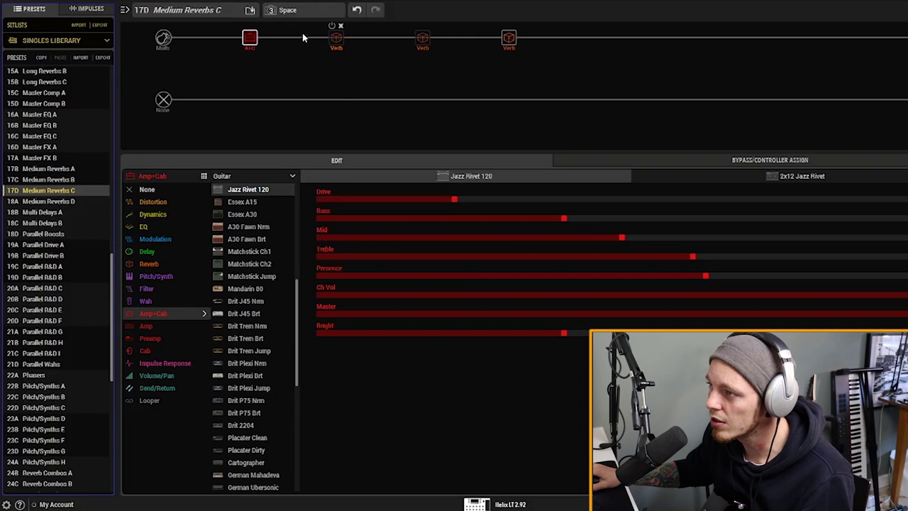
left_click(298, 10)
left_click(304, 35)
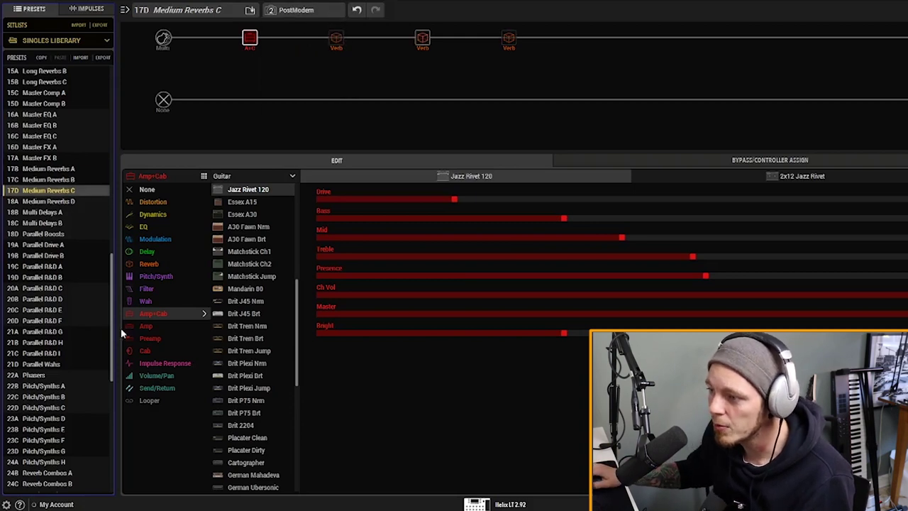
Load 14D Long Reverbs A on its Dark Ages snapshot and copy its reverb block.
scroll(117, 244, "up", 2)
scroll(117, 243, "up", 3)
scroll(110, 262, "up", 3)
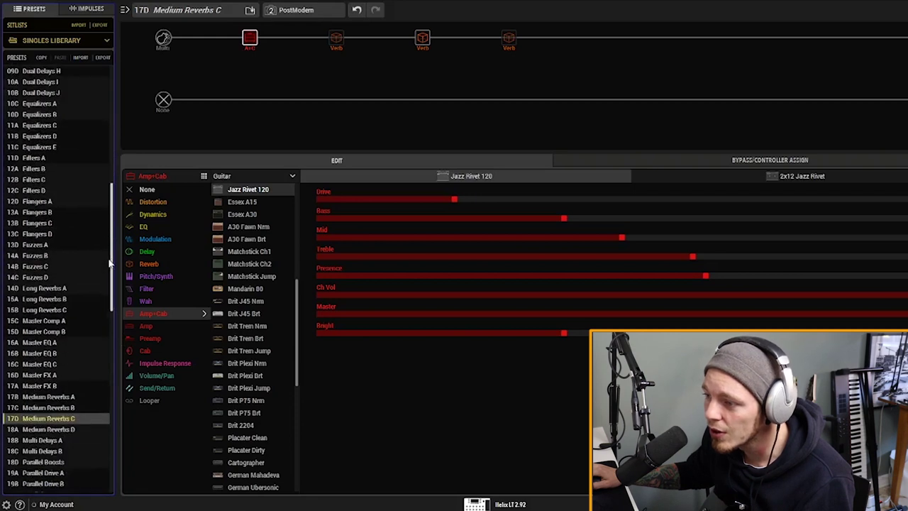
scroll(110, 262, "down", 1)
left_click(44, 278)
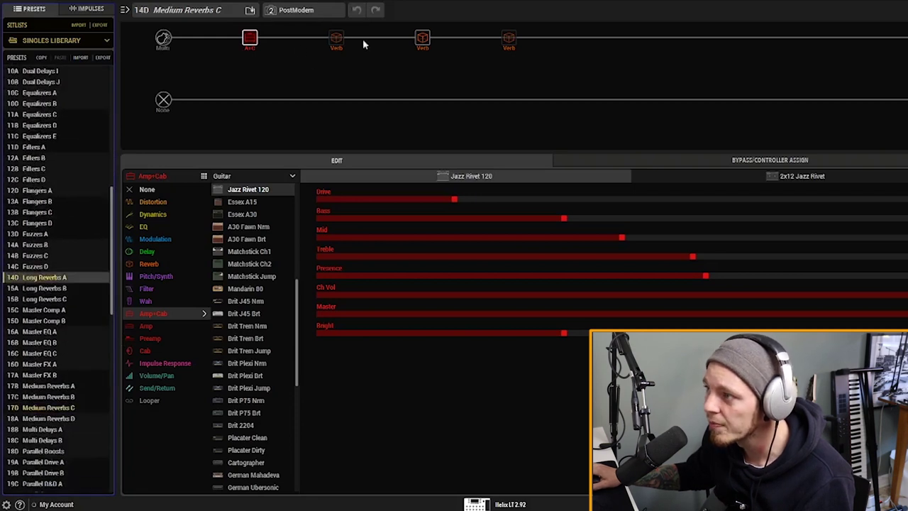
left_click(303, 11)
left_click(306, 38)
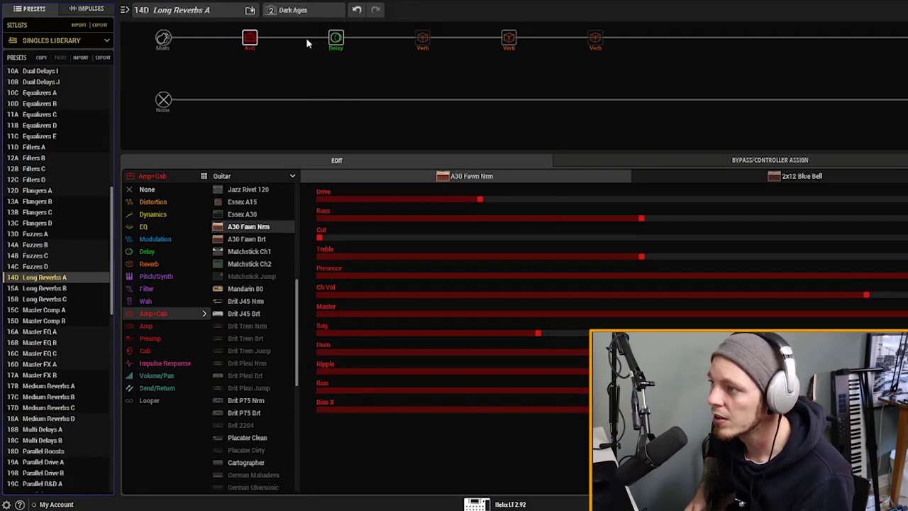
right_click(506, 41)
left_click(537, 63)
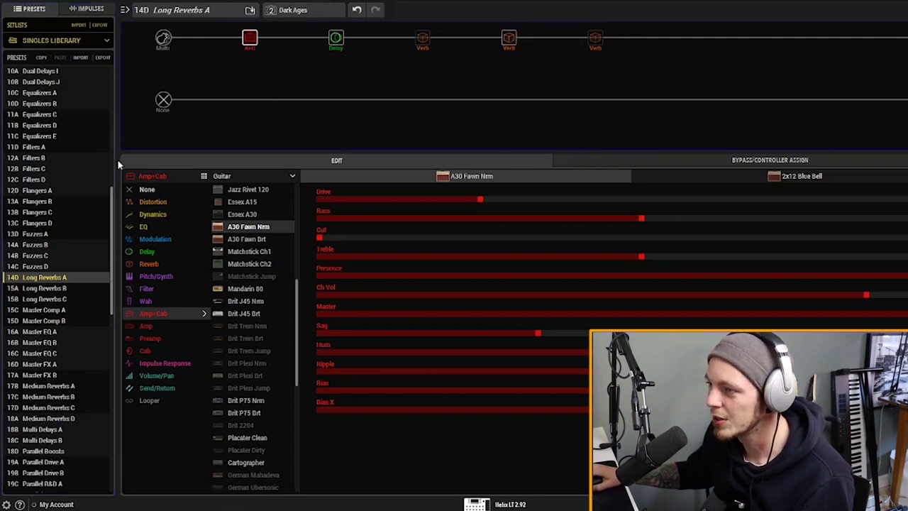
Paste the Dark Ages reverb into the empty slot after the delay in 31A DIRTY PRESET.
left_click_drag(112, 216, 122, 424)
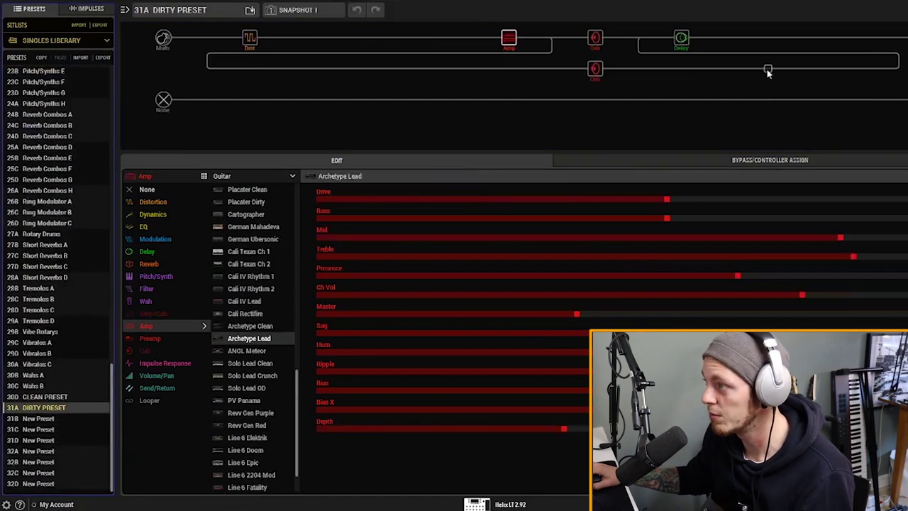
right_click(768, 37)
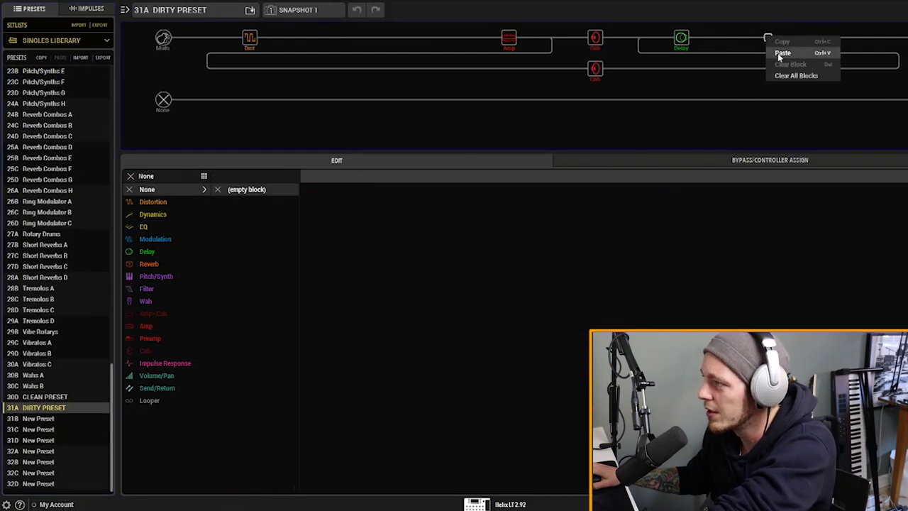
left_click(507, 41)
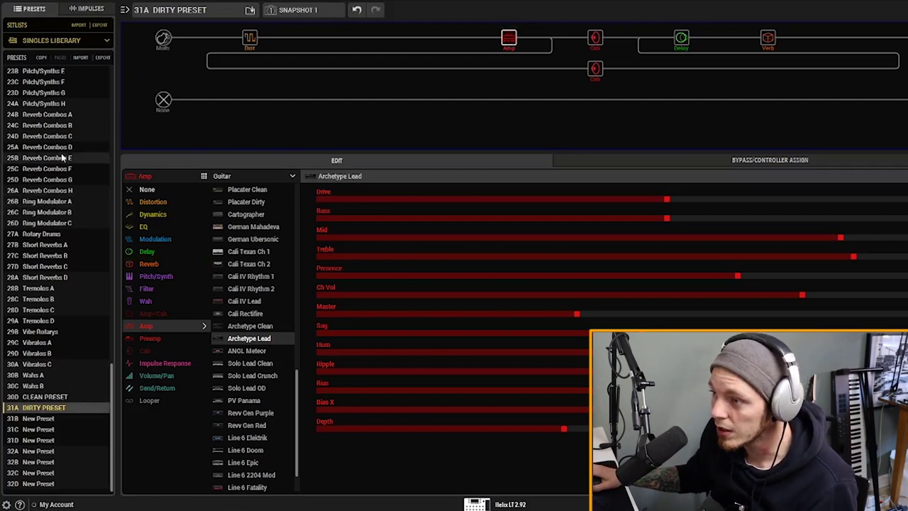
Switch preset 14D Long Reverbs A to its Dark Ages snapshot.
scroll(99, 376, "up", 2)
scroll(99, 376, "up", 2)
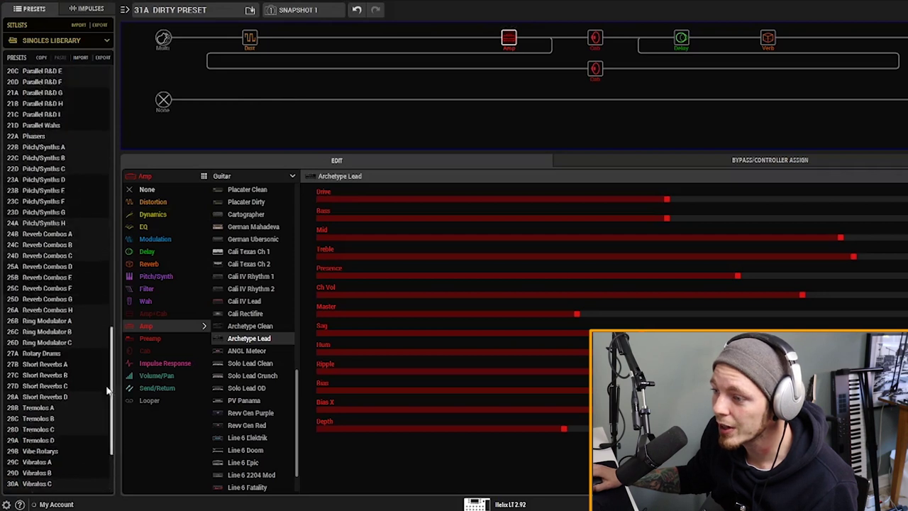
scroll(106, 355, "up", 5)
scroll(103, 322, "up", 1)
scroll(103, 305, "up", 1)
scroll(102, 291, "up", 2)
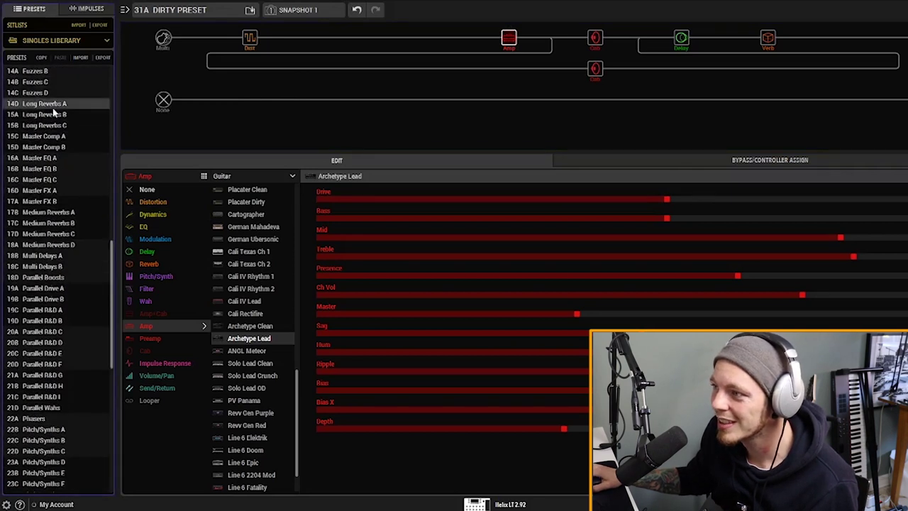
left_click(306, 10)
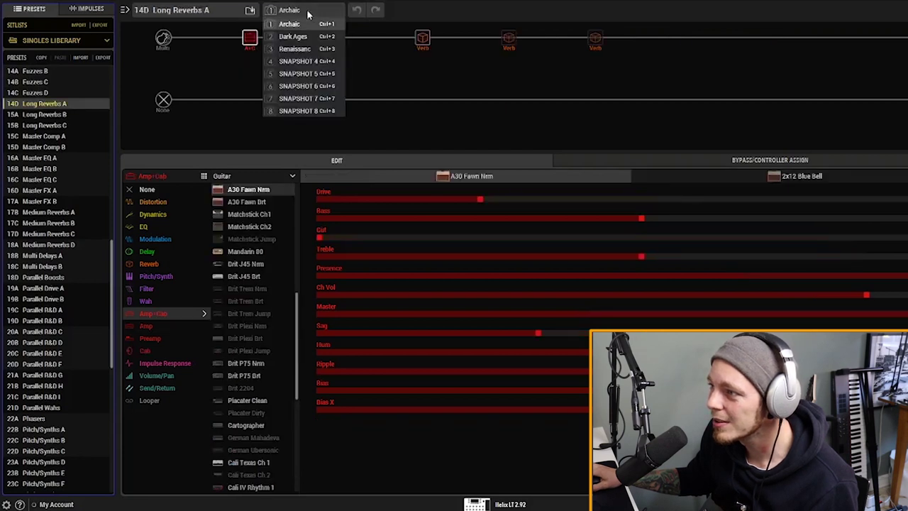
left_click(298, 36)
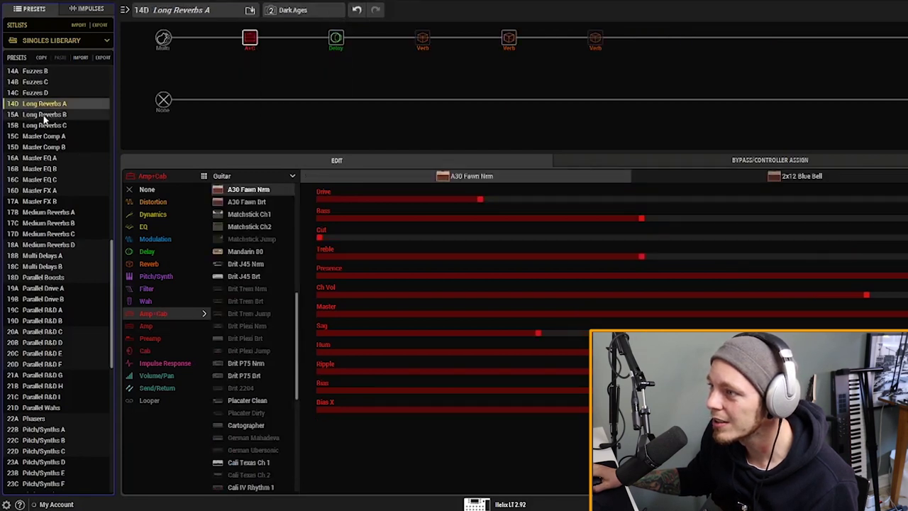
Copy the Dark Ages delay block and go back to 31A DIRTY PRESET.
right_click(348, 47)
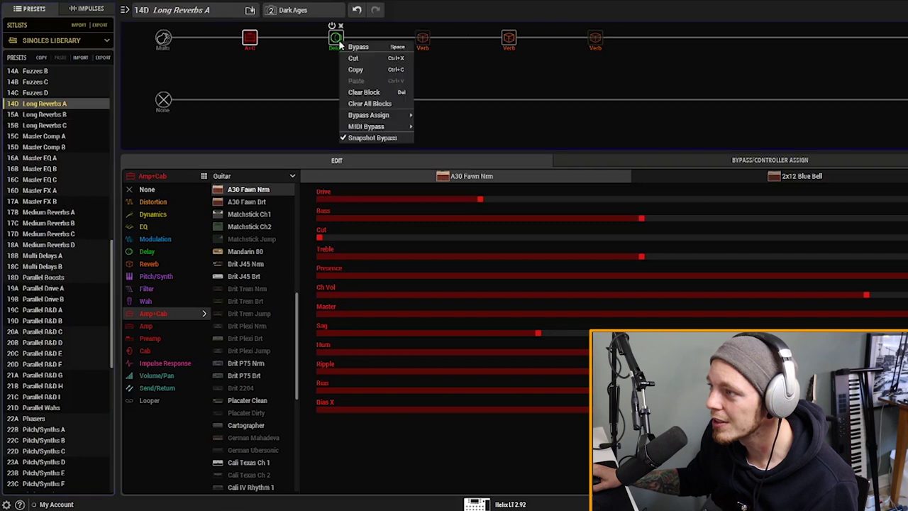
left_click(358, 66)
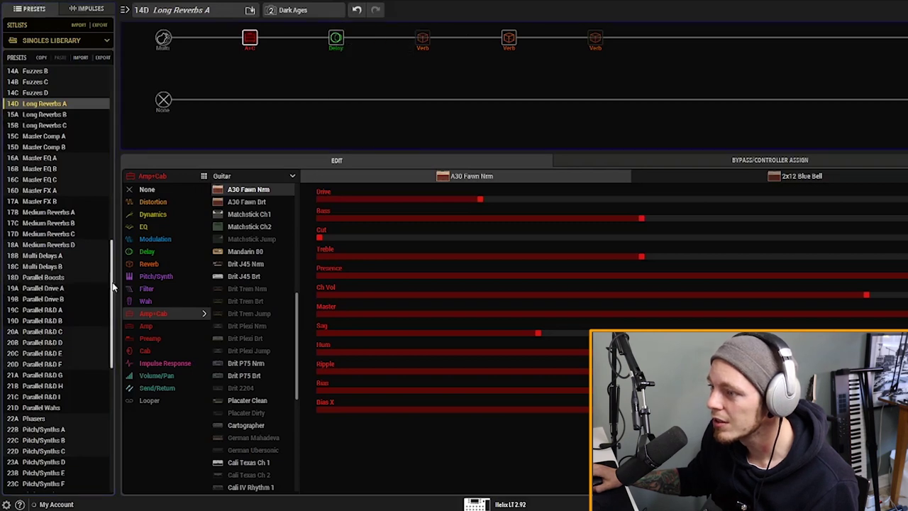
left_click_drag(111, 289, 119, 475)
left_click(43, 407)
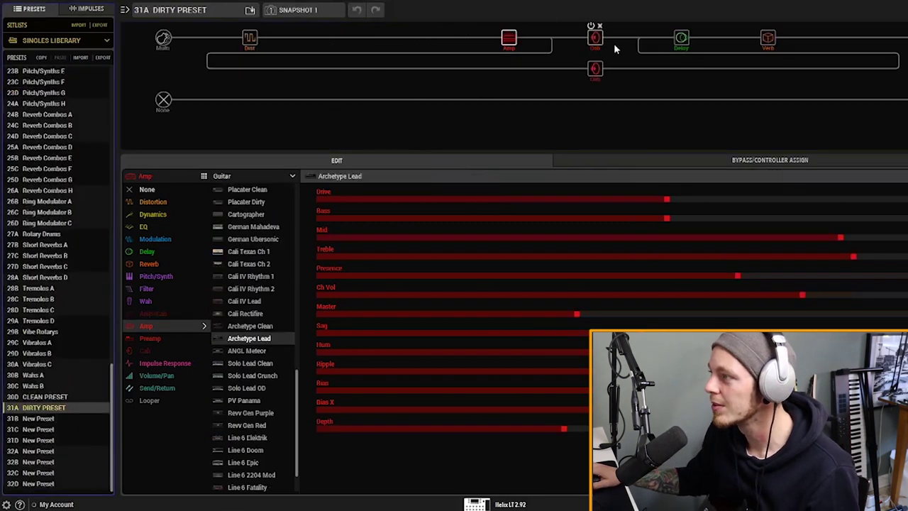
Move the reverb one slot right and paste the copied delay into the freed slot.
left_click(854, 39)
mouse_move(681, 38)
left_mouse_down()
mouse_move(781, 43)
mouse_move(766, 38)
left_mouse_up()
left_click(767, 38)
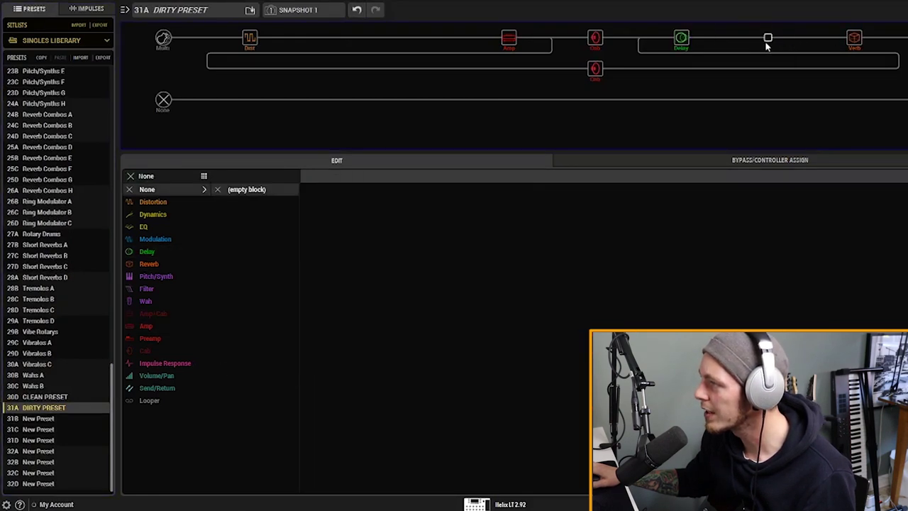
right_click(768, 41)
key("ctrl+v")
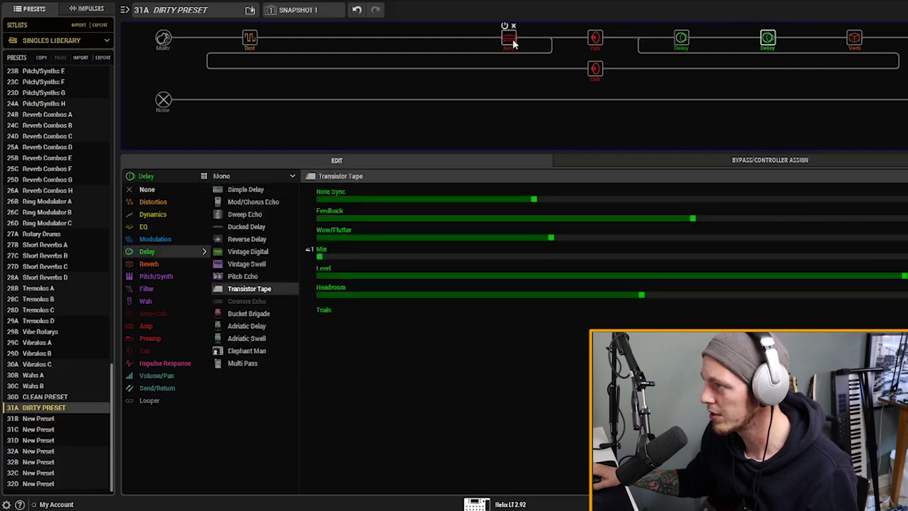
left_click(512, 39)
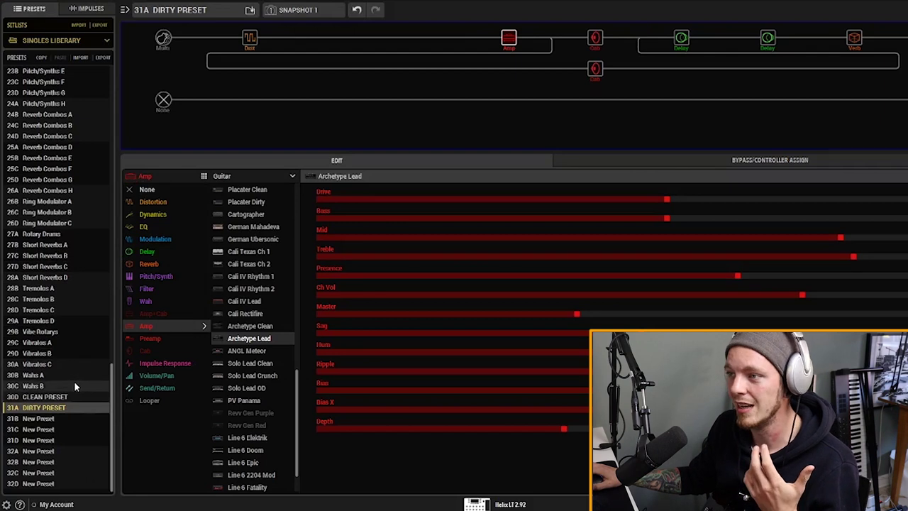
Delete the pasted second delay block and the closing reverb block.
mouse_move(114, 418)
left_mouse_down()
mouse_move(105, 238)
mouse_move(114, 177)
left_mouse_up()
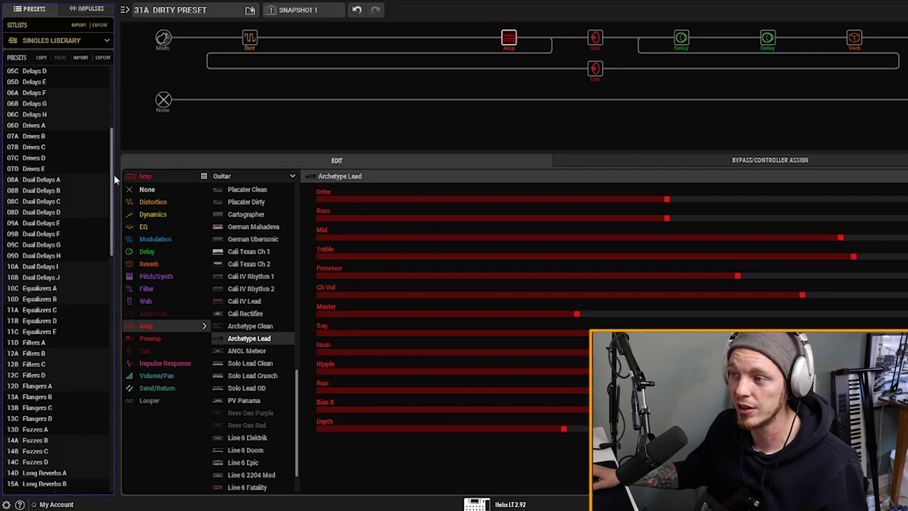
left_click_drag(112, 180, 112, 139)
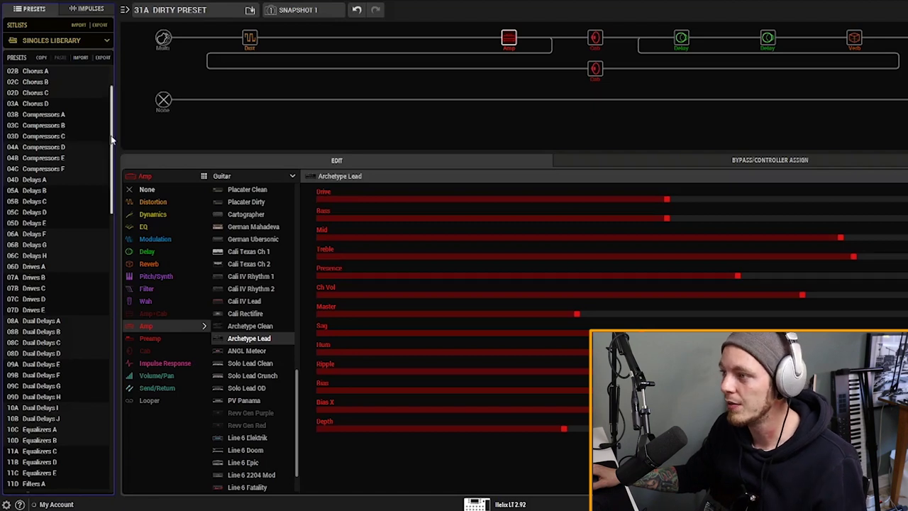
mouse_move(767, 37)
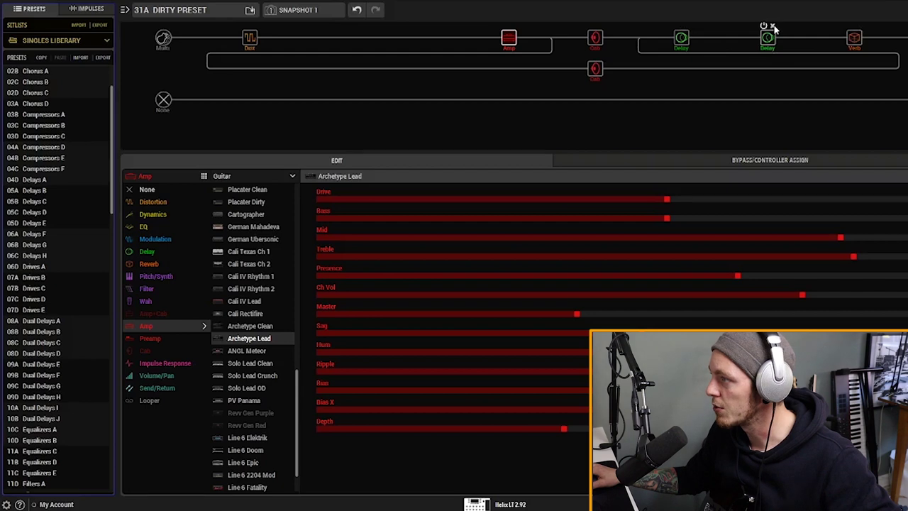
left_click(773, 26)
left_click(858, 26)
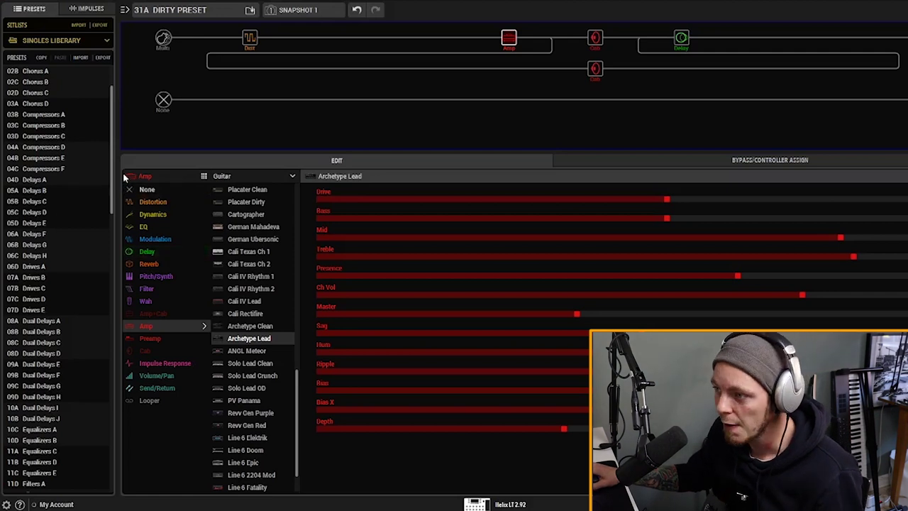
Load preset 10D Equalizers B on its Solo Param snapshot.
left_click_drag(113, 172, 121, 228)
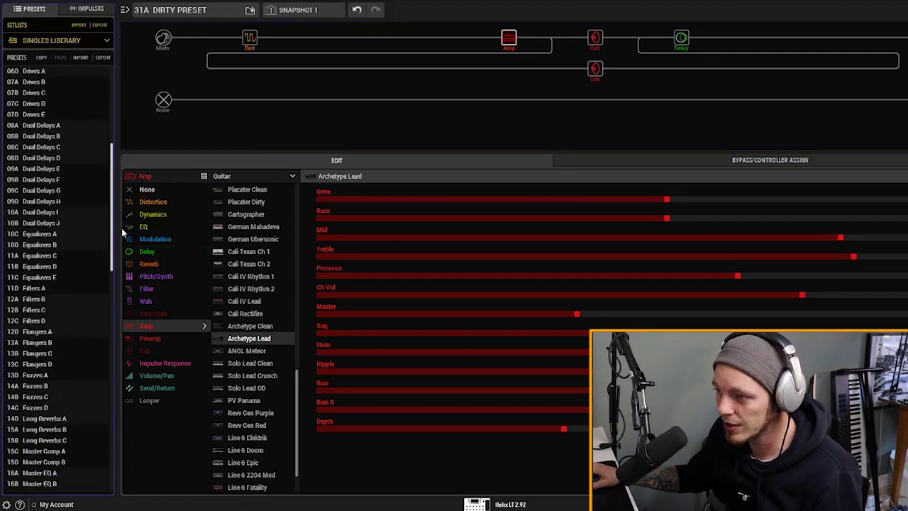
left_click(55, 234)
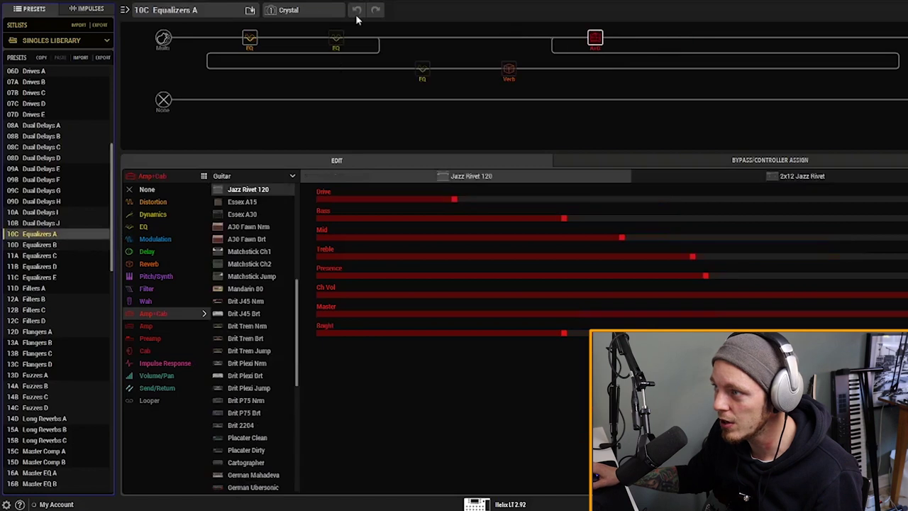
left_click(310, 12)
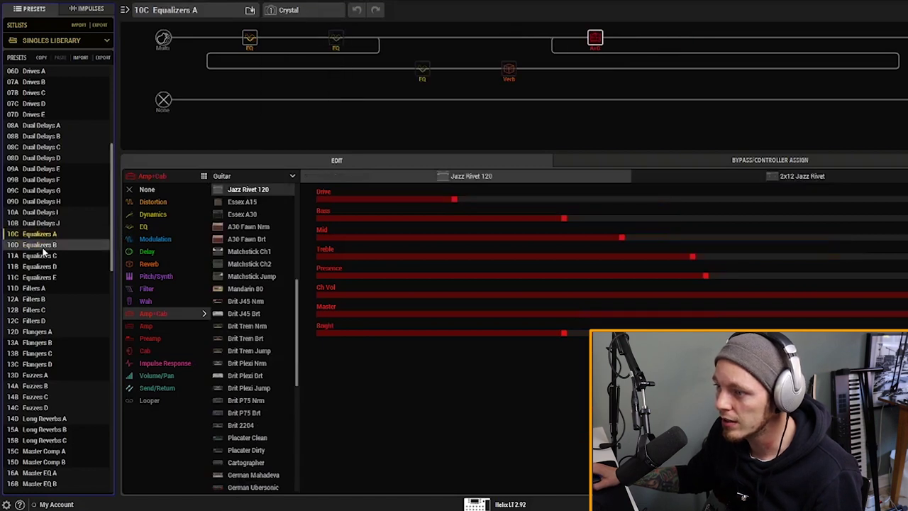
left_click(50, 244)
left_click(310, 11)
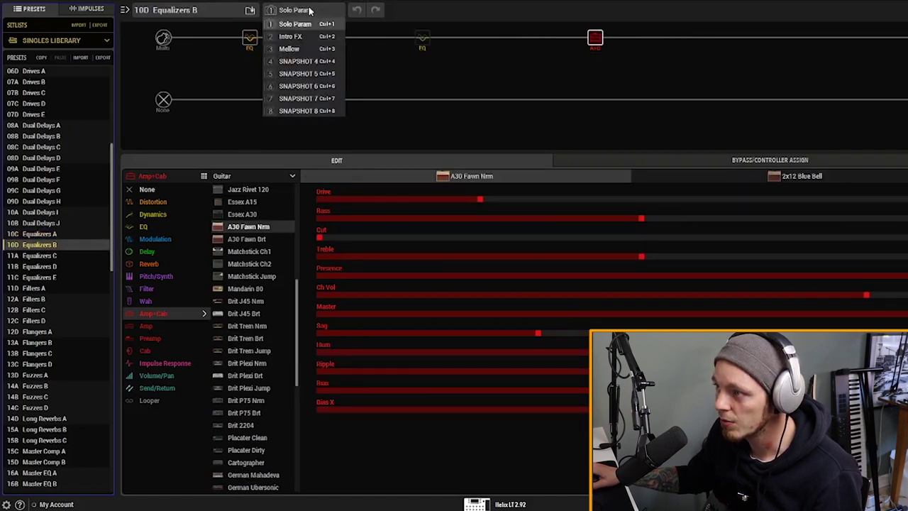
left_click(310, 11)
Copy the first EQ block of the Solo Param snapshot.
right_click(250, 41)
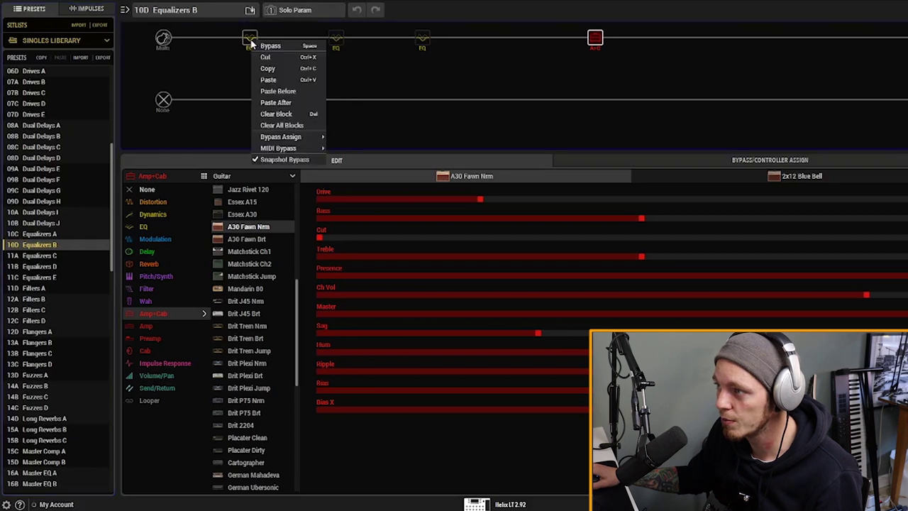
left_click(275, 72)
mouse_move(115, 200)
left_mouse_down()
mouse_move(113, 464)
mouse_move(115, 170)
left_mouse_up()
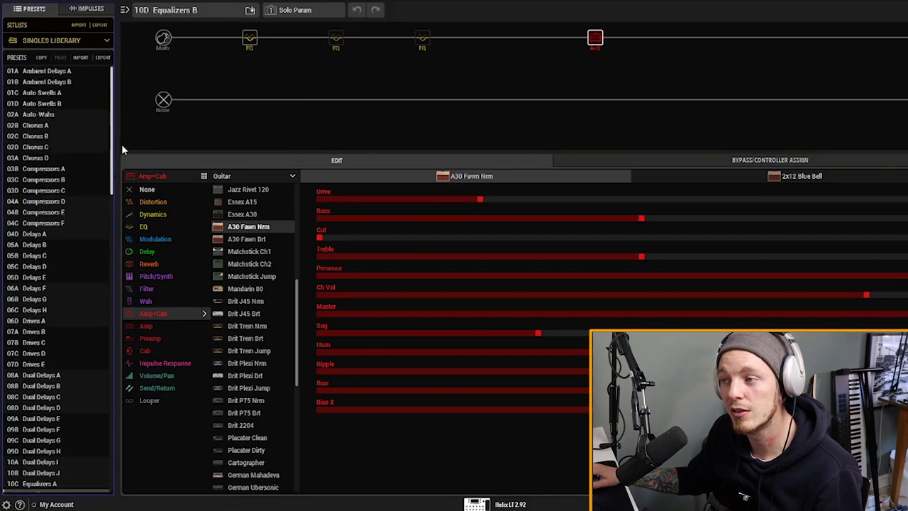
mouse_move(114, 145)
left_mouse_down()
mouse_move(116, 168)
mouse_move(111, 112)
mouse_move(127, 378)
mouse_move(118, 248)
left_mouse_up()
scroll(118, 250, "down", 1)
scroll(118, 251, "up", 1)
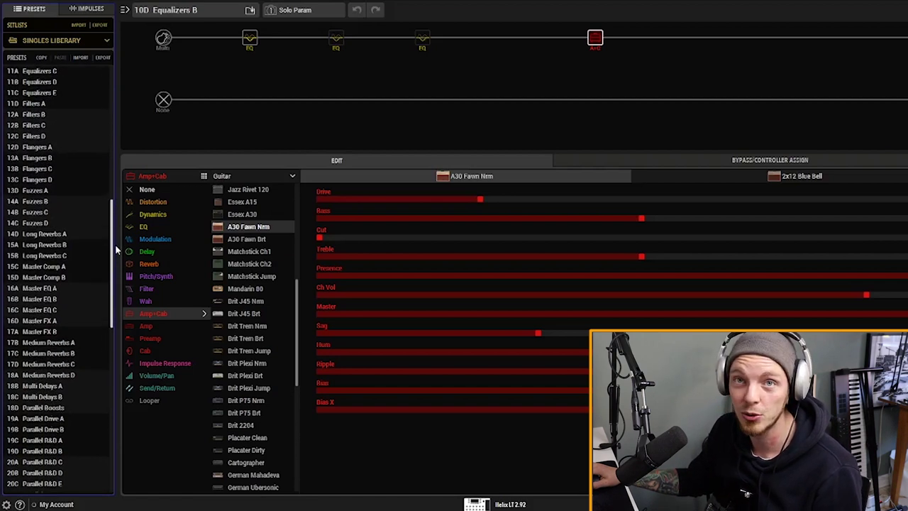
scroll(118, 244, "up", 3)
scroll(118, 241, "up", 2)
scroll(119, 238, "down", 3)
scroll(120, 238, "down", 3)
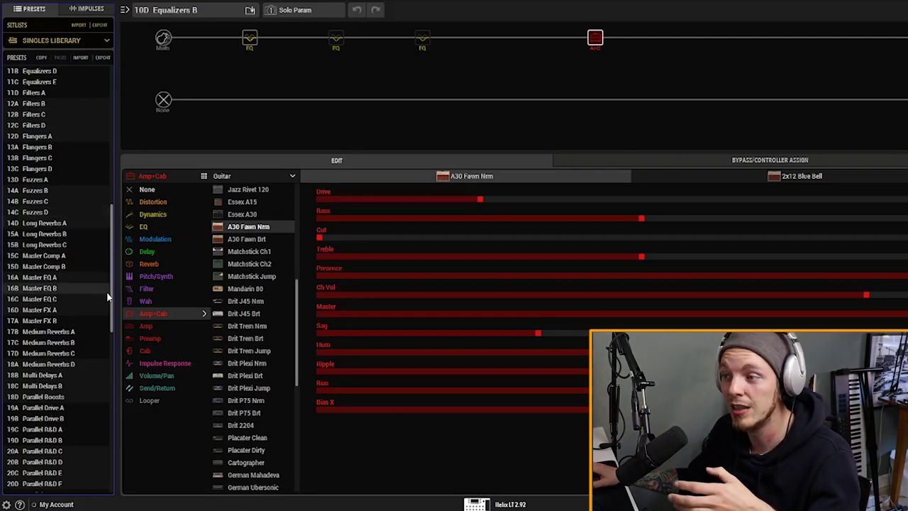
left_click_drag(112, 301, 129, 440)
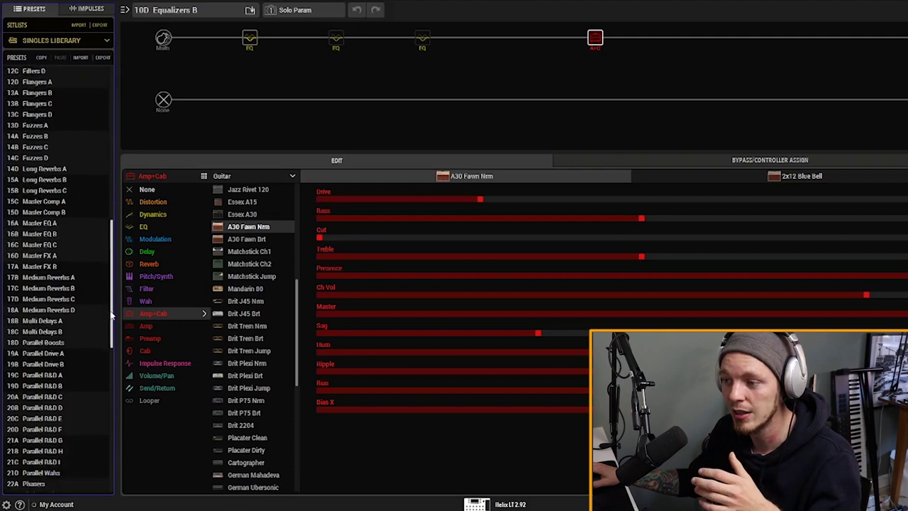
scroll(99, 447, "down", 3)
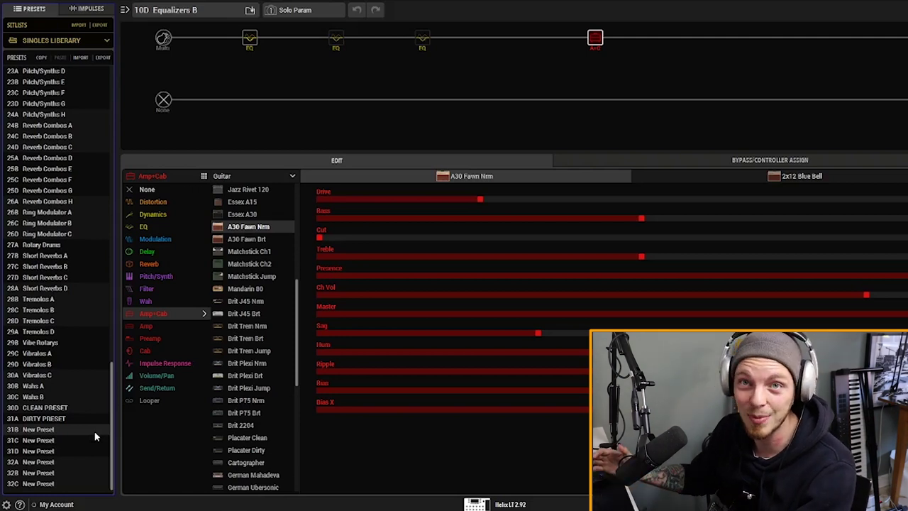
Reload 31A DIRTY PRESET, paste the Parametric EQ after the delay, then bypass it.
left_click(44, 418)
right_click(769, 38)
key("ctrl+v")
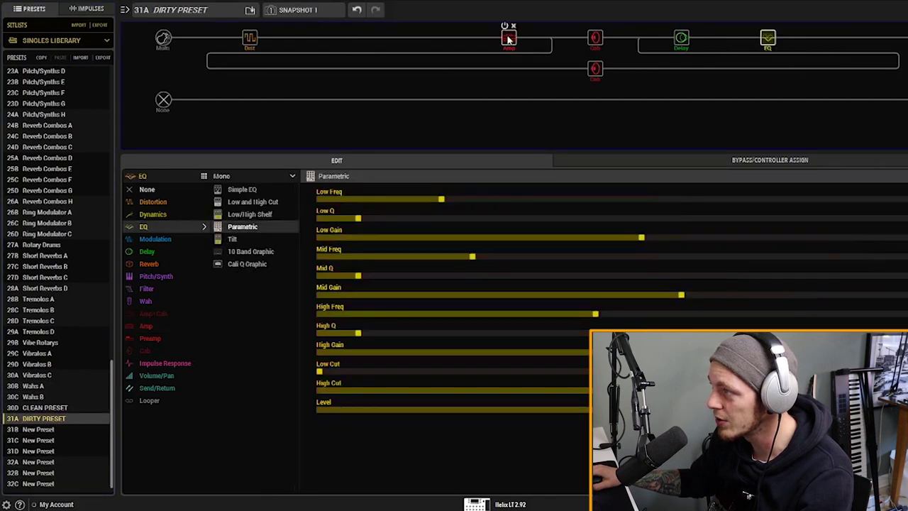
left_click(508, 38)
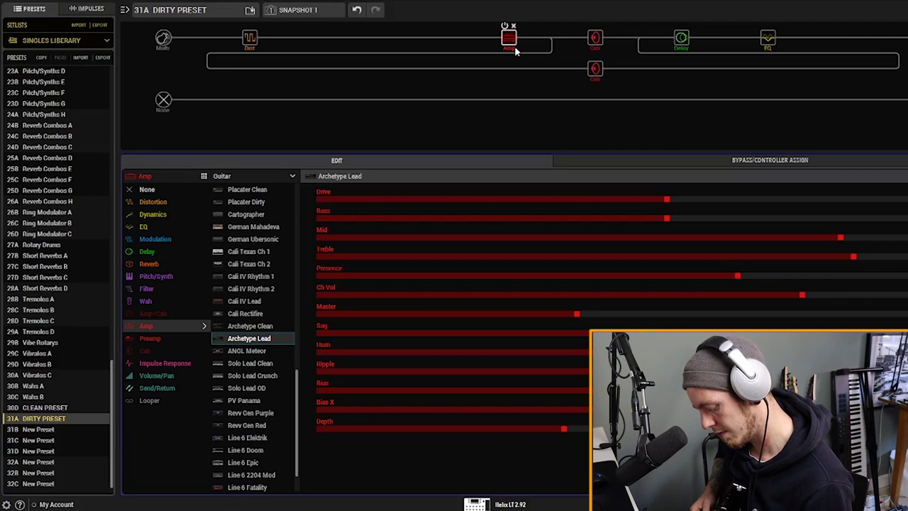
mouse_move(767, 38)
left_click(764, 26)
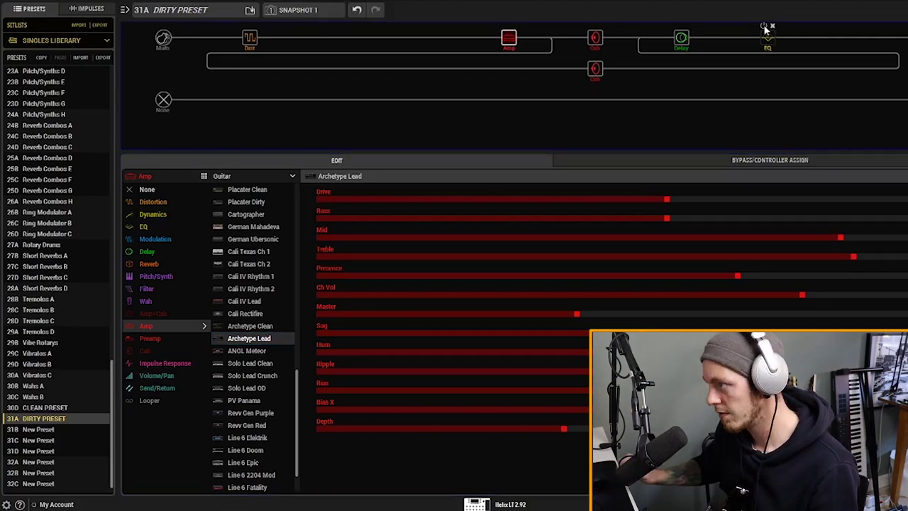